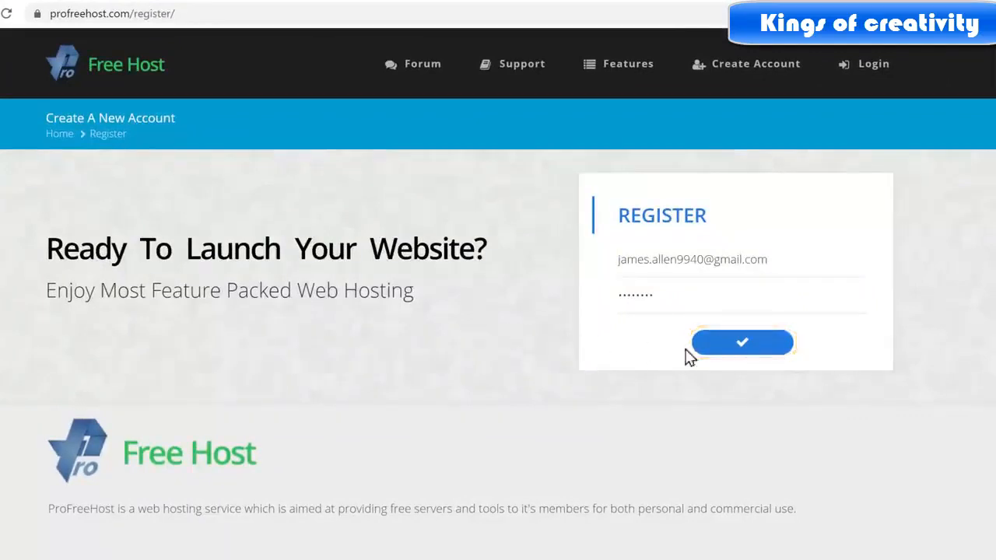
- Submit the registration form and create a new website named techyleaf on the unaux.com domain
{"action": "left_click", "coordinate": [746, 355]}
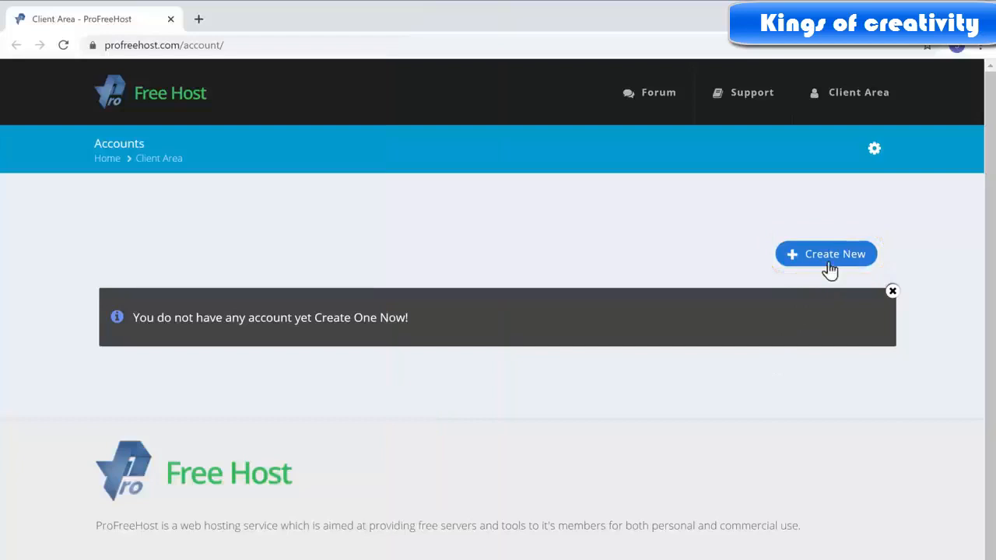
{"action": "left_click", "coordinate": [828, 263]}
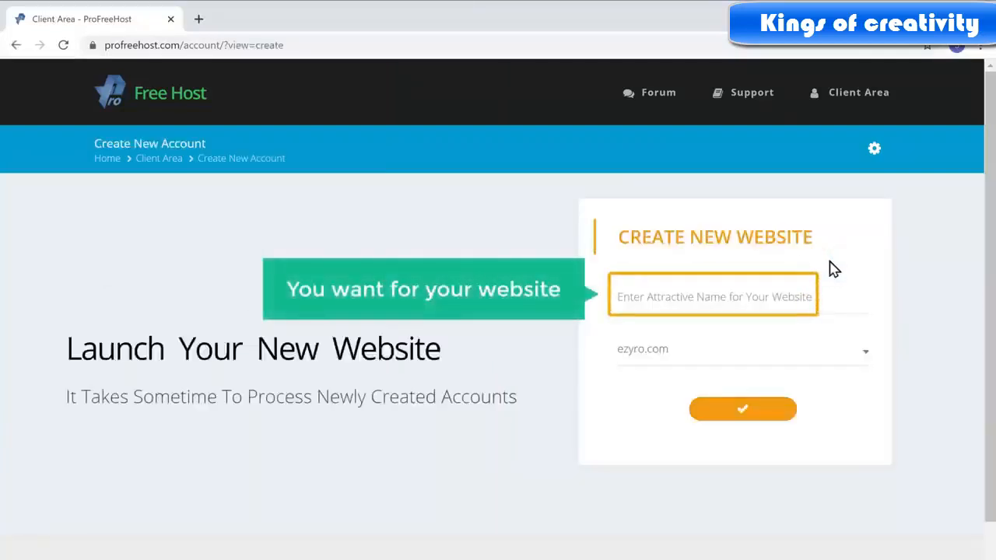
{"action": "left_click", "coordinate": [681, 295]}
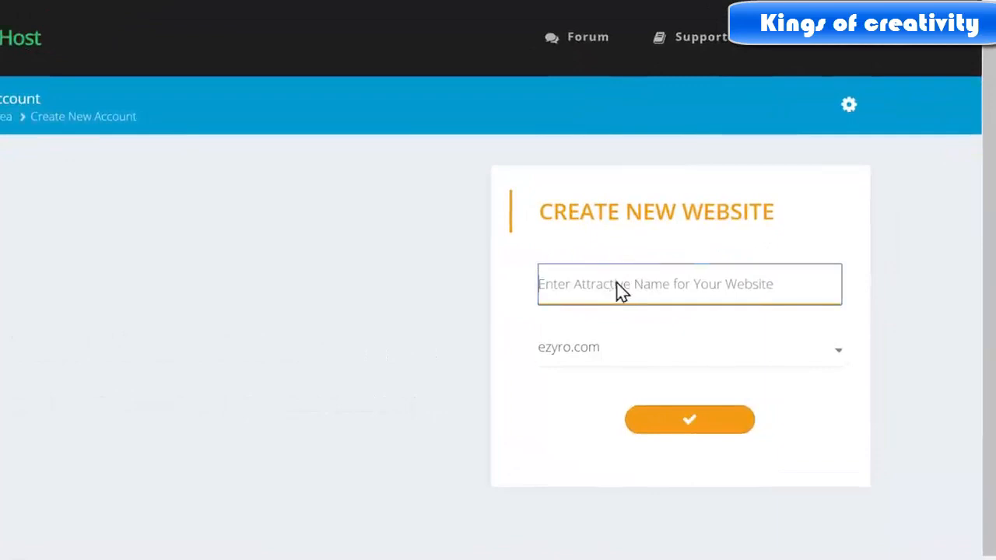
{"action": "type", "text": "techyleaf"}
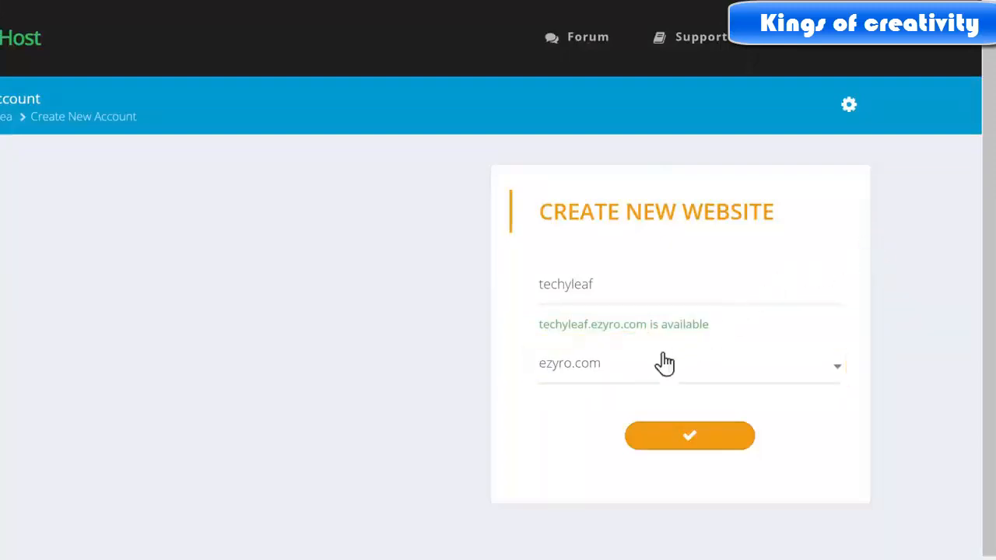
{"action": "left_click", "coordinate": [623, 377]}
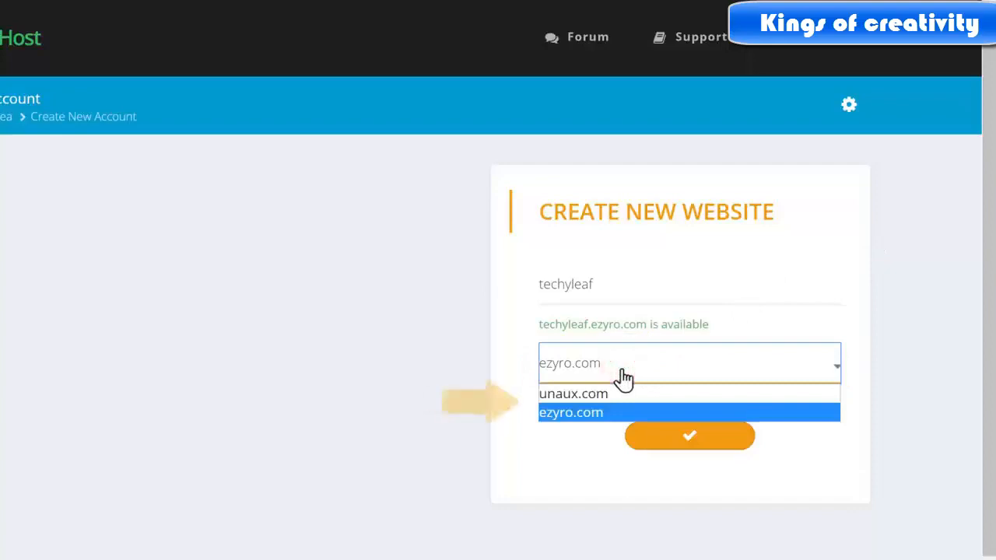
{"action": "left_click", "coordinate": [581, 395]}
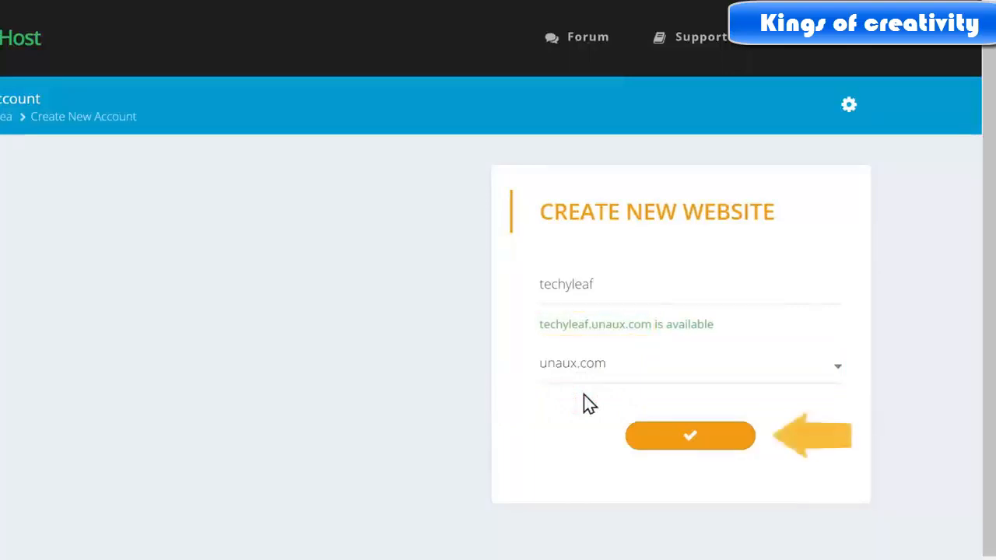
{"action": "left_click", "coordinate": [690, 445]}
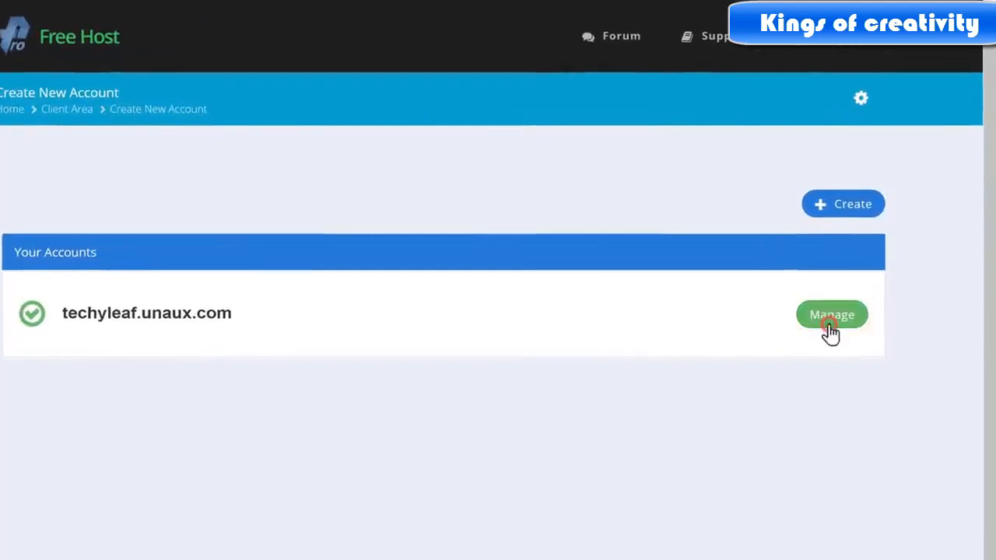
- Open the control panel for techyleaf.unaux.com and start a WordPress installation from the Softaculous Apps Installer
{"action": "left_click", "coordinate": [831, 332]}
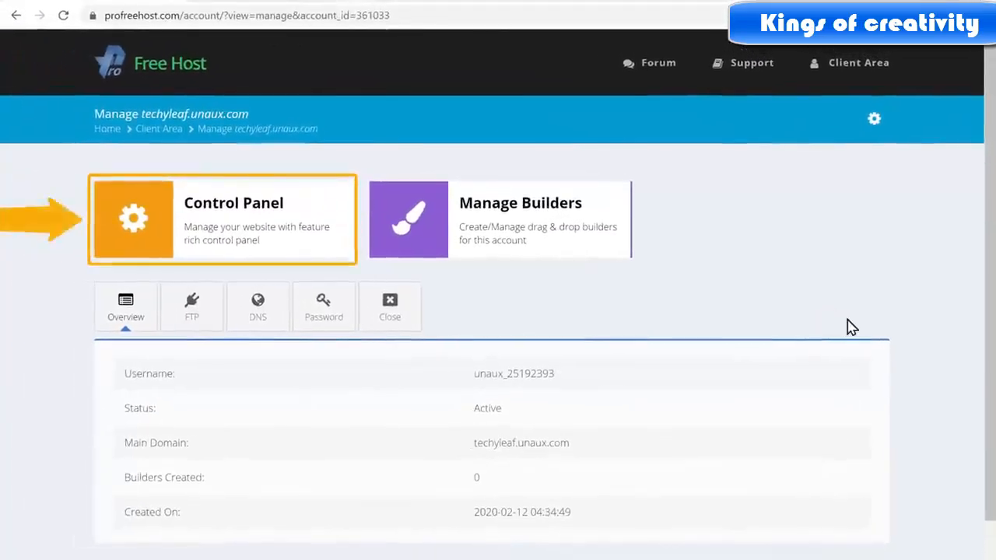
{"action": "left_click", "coordinate": [227, 257]}
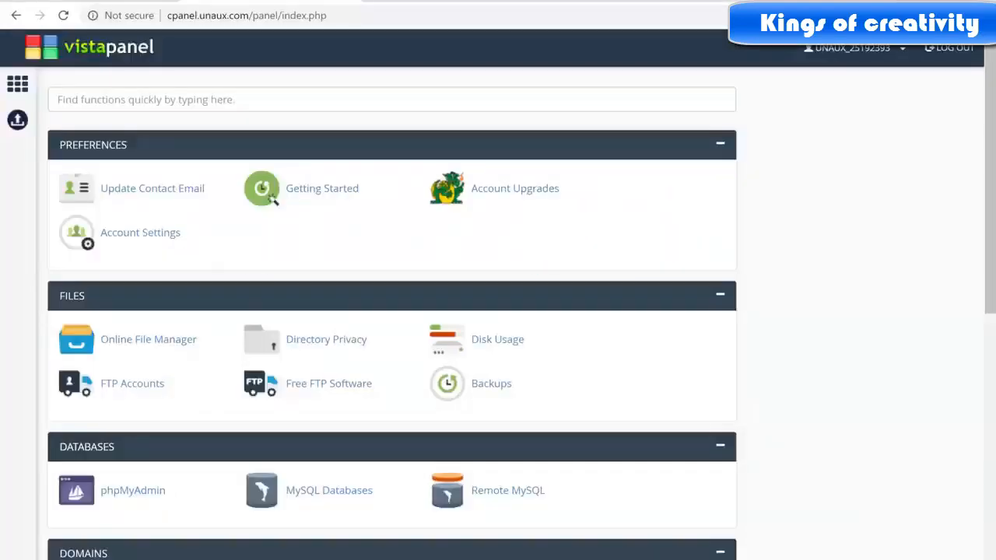
{"action": "scroll", "coordinate": [272, 201], "scroll_direction": "down", "scroll_amount": 6}
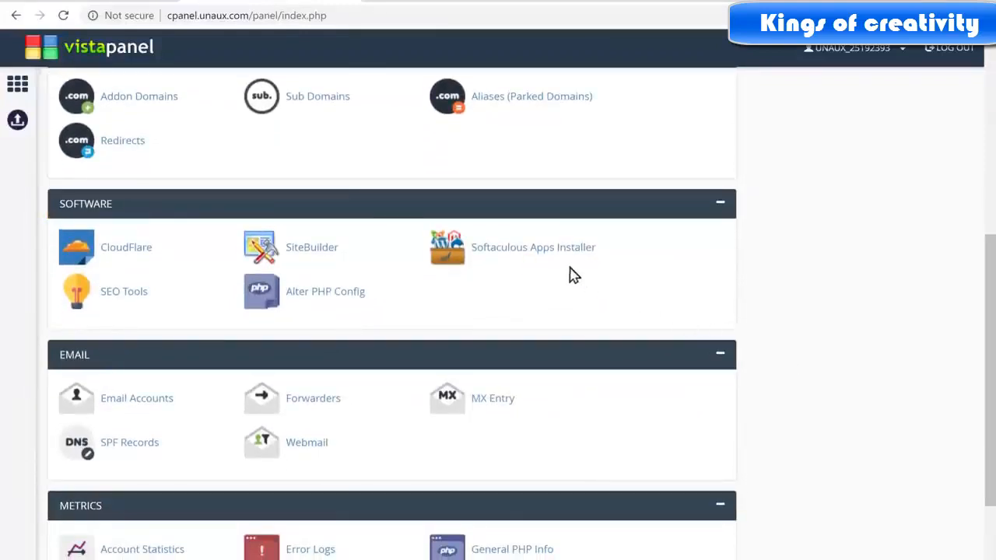
{"action": "left_click", "coordinate": [545, 265]}
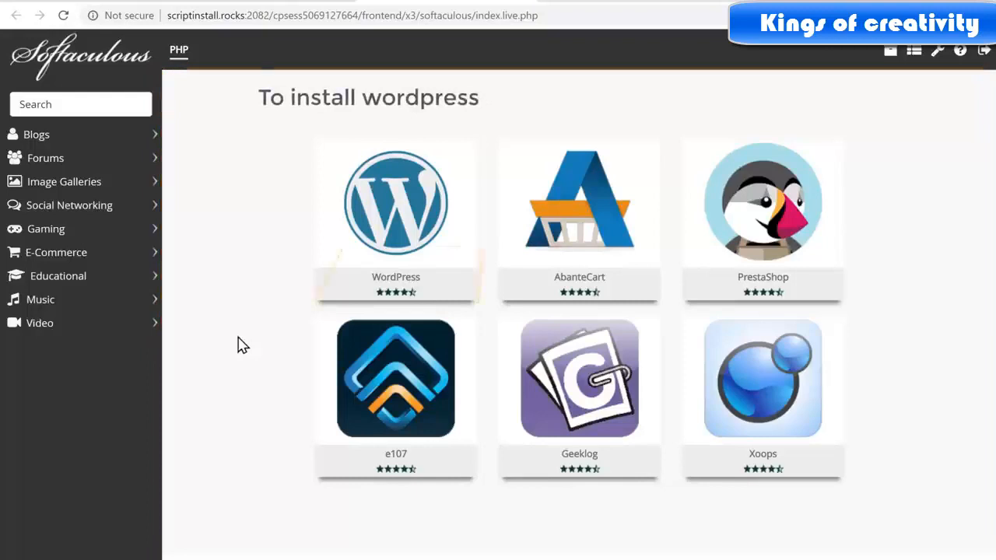
{"action": "mouse_move", "coordinate": [355, 260]}
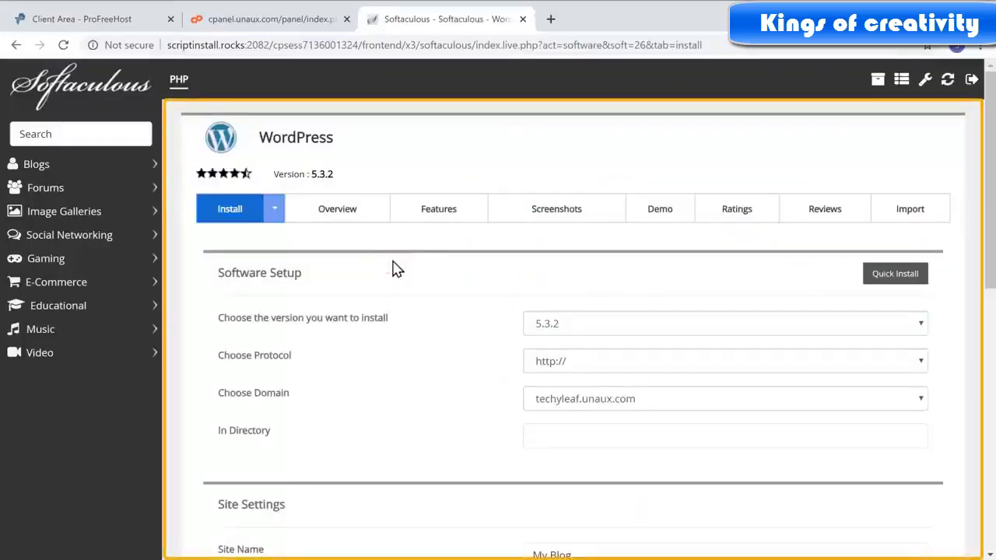
- Enter an admin username and admin password for WordPress and run the installation
{"action": "scroll", "coordinate": [393, 268], "scroll_direction": "down", "scroll_amount": 6}
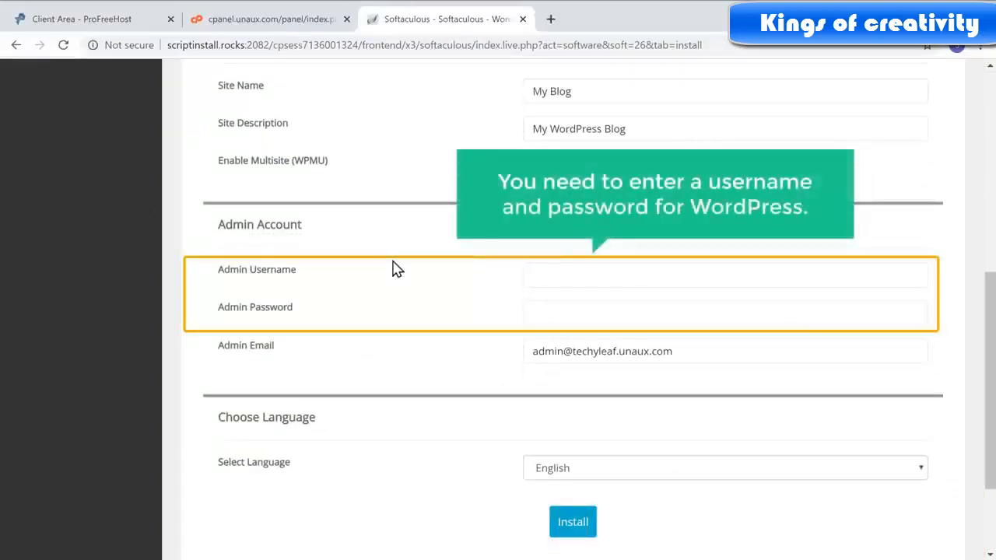
{"action": "left_click", "coordinate": [541, 277]}
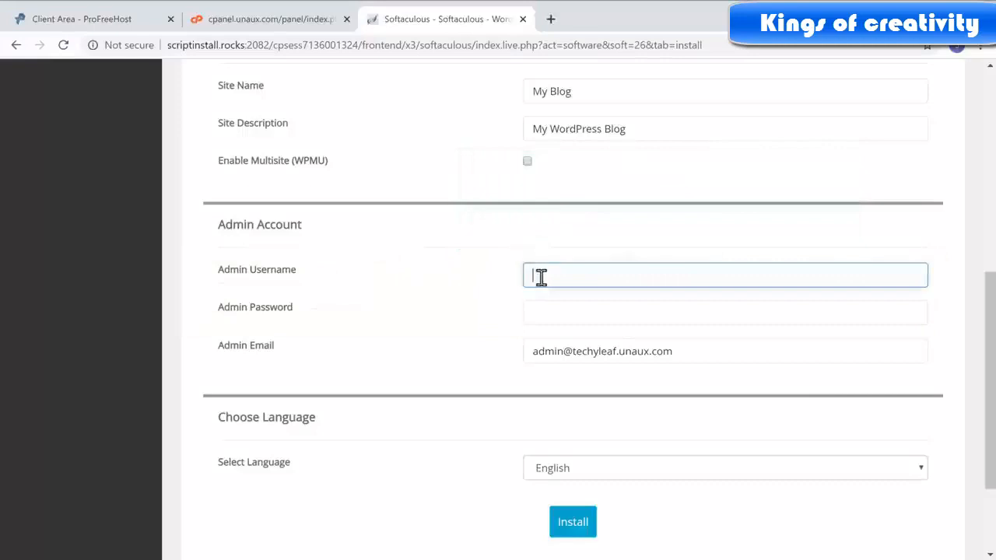
{"action": "key", "text": "Tab"}
{"action": "type", "text": "••"}
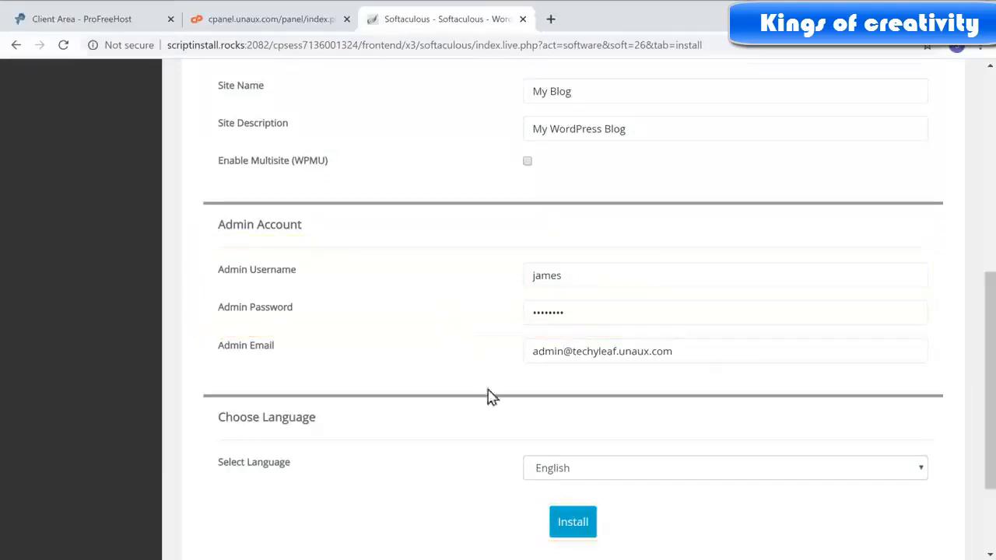
{"action": "left_click", "coordinate": [573, 525]}
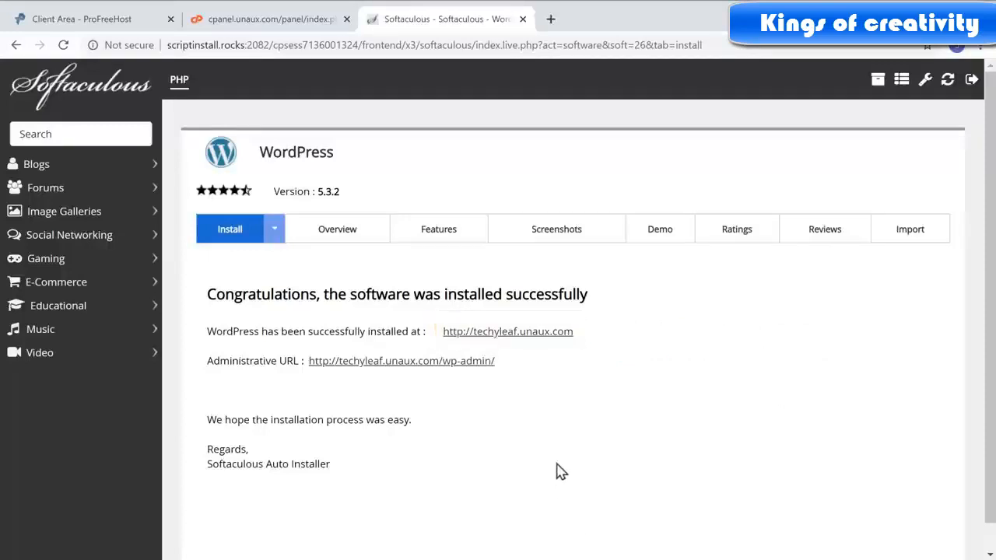
- Visit the newly installed site and go to its login page at techyleaf.unaux.com/wp-admin
{"action": "left_click", "coordinate": [526, 338]}
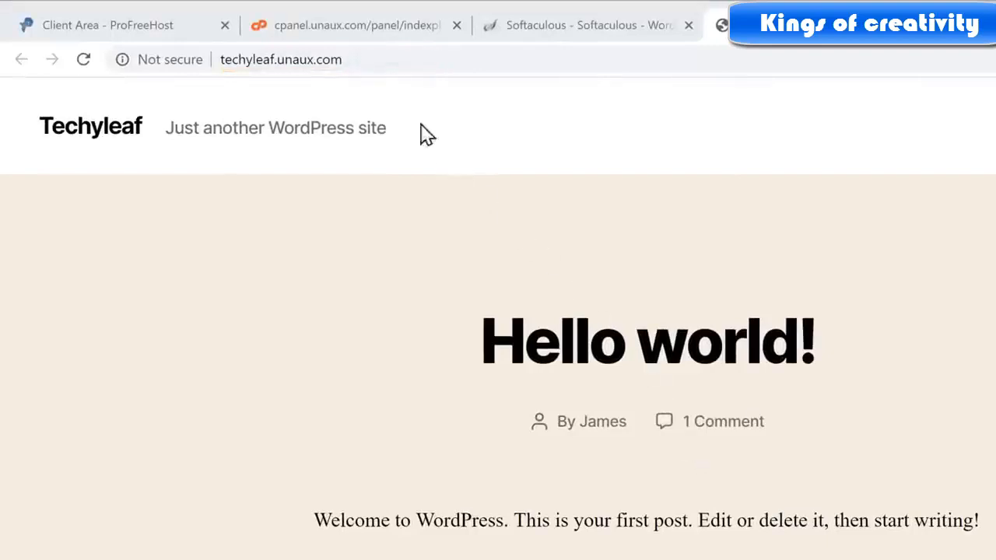
{"action": "left_click", "coordinate": [362, 62]}
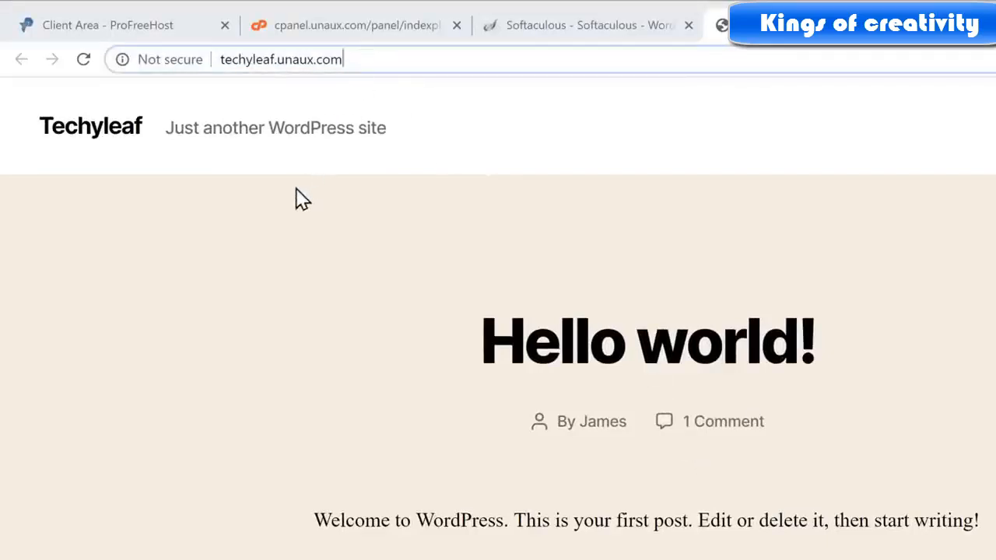
{"action": "type", "text": "/wp-admin"}
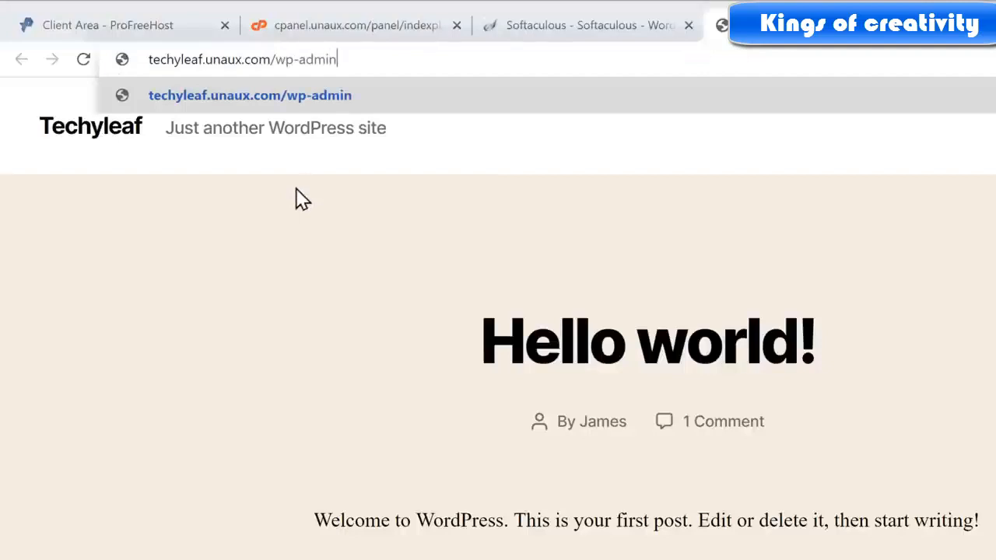
{"action": "key", "text": "Return"}
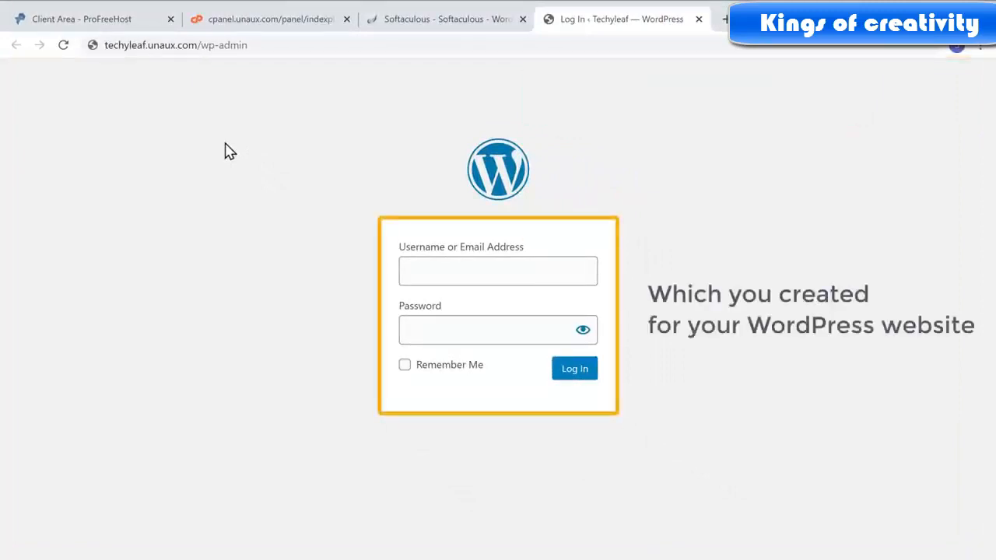
- Log in to WordPress with the admin username and password
{"action": "left_click", "coordinate": [428, 268]}
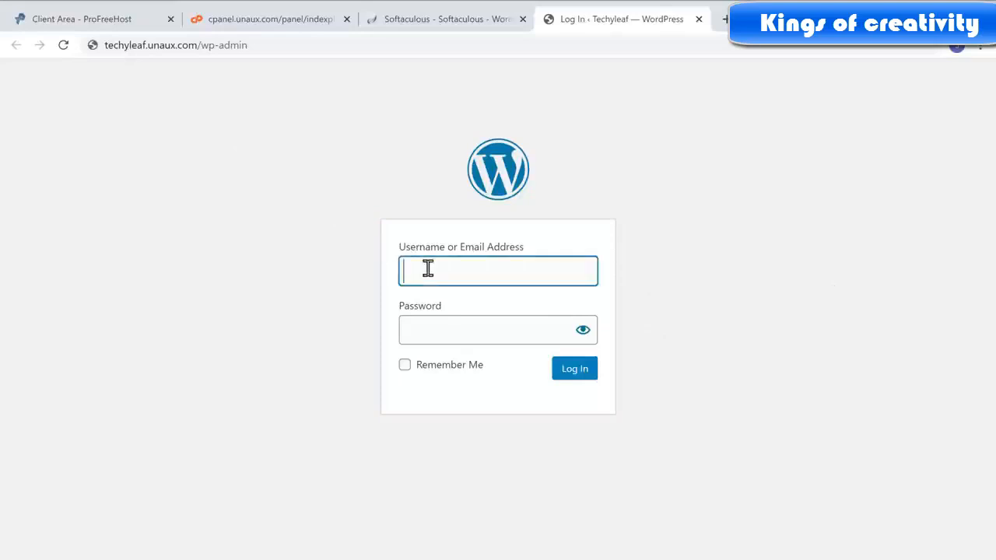
{"action": "type", "text": "james"}
{"action": "key", "text": "Tab"}
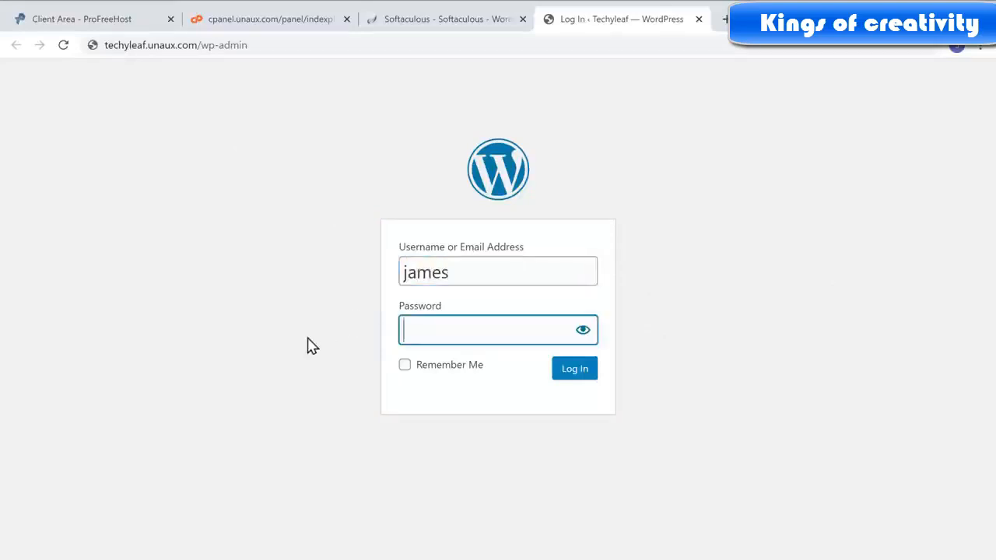
{"action": "type", "text": "•••"}
{"action": "key", "text": "Tab"}
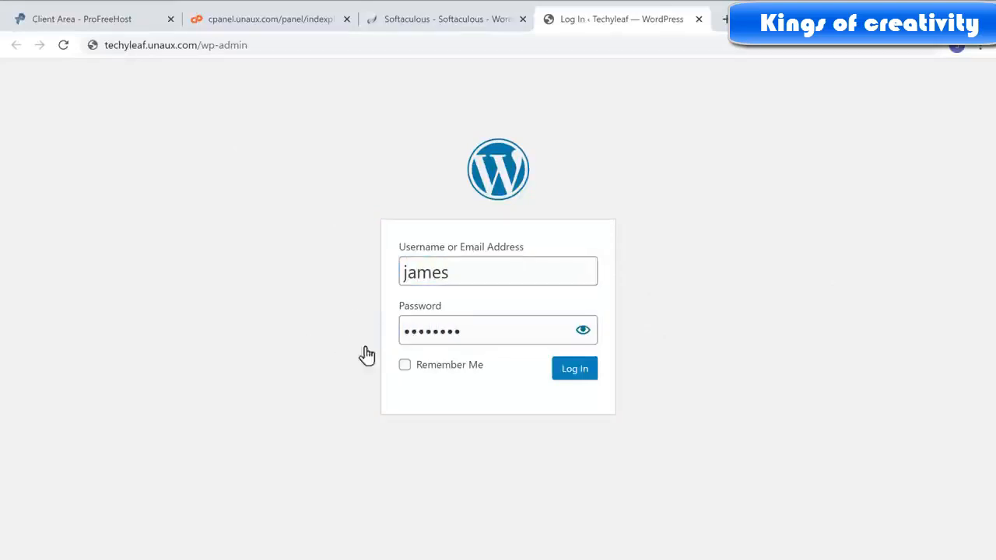
{"action": "left_click", "coordinate": [570, 381]}
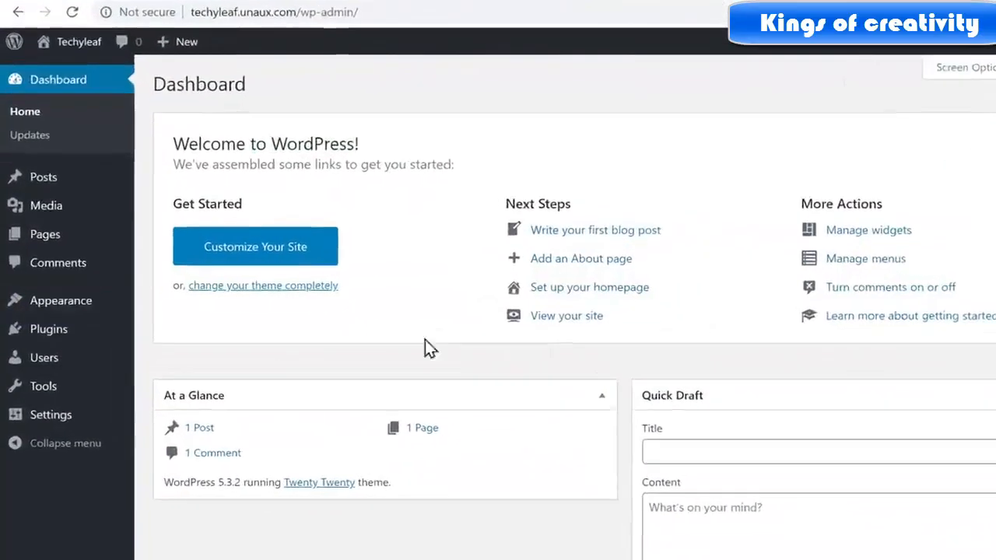
- Search the theme directory for Astra, then install and activate the Astra theme
{"action": "mouse_move", "coordinate": [54, 307]}
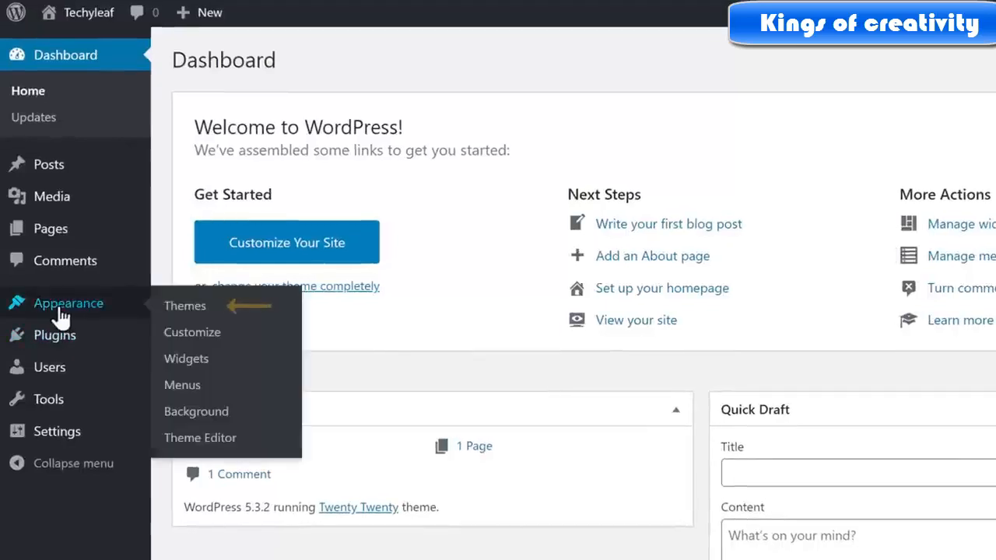
{"action": "left_click", "coordinate": [194, 309]}
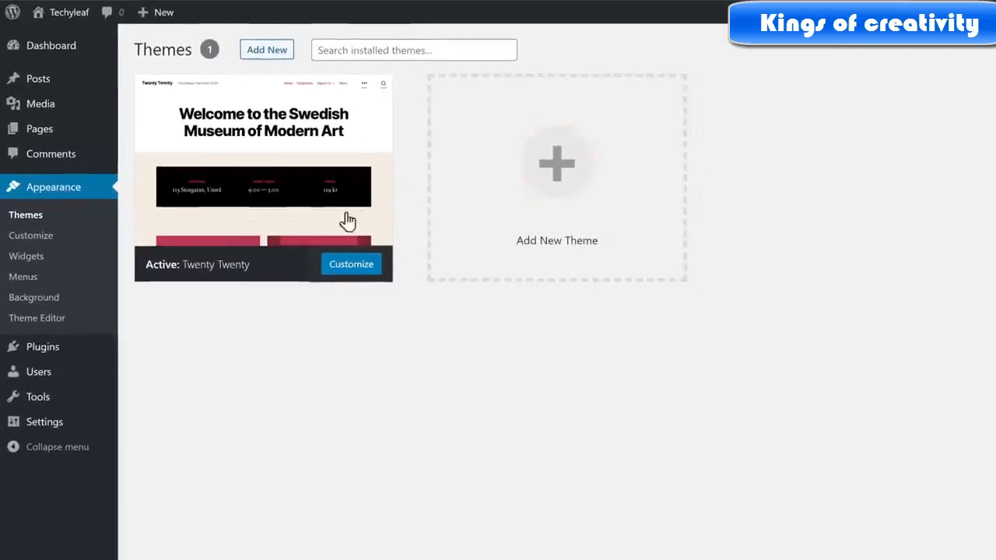
{"action": "left_click", "coordinate": [555, 200]}
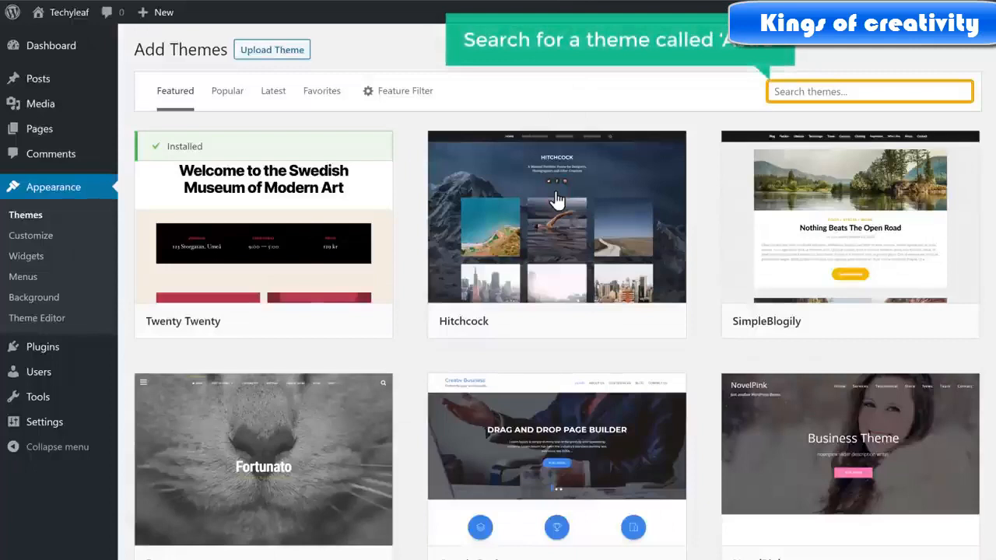
{"action": "left_click", "coordinate": [801, 91]}
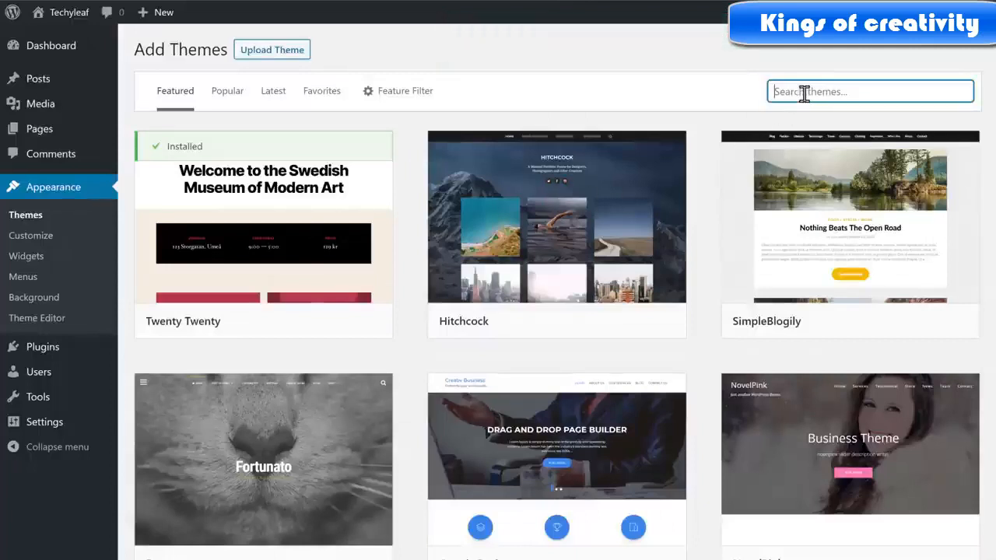
{"action": "type", "text": "Astra"}
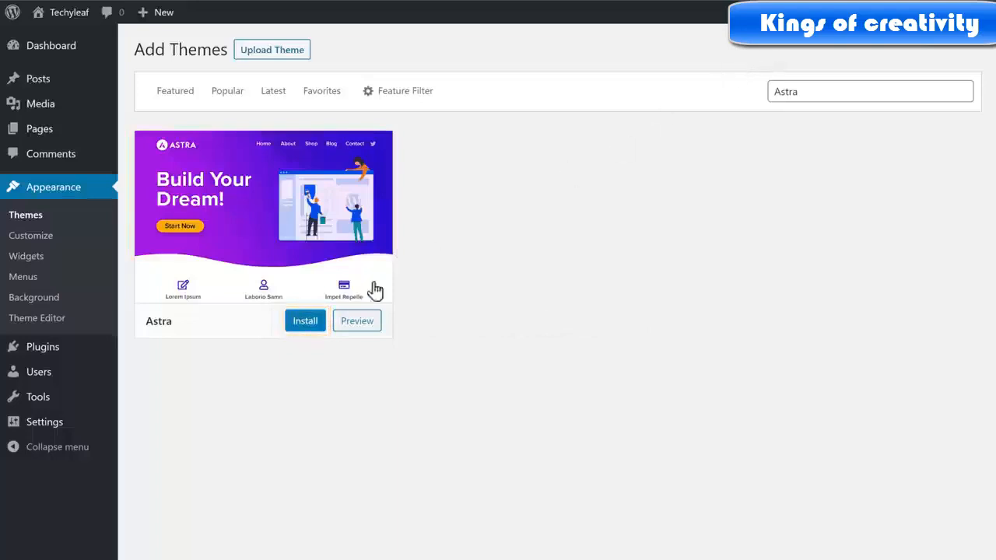
{"action": "left_click", "coordinate": [304, 327]}
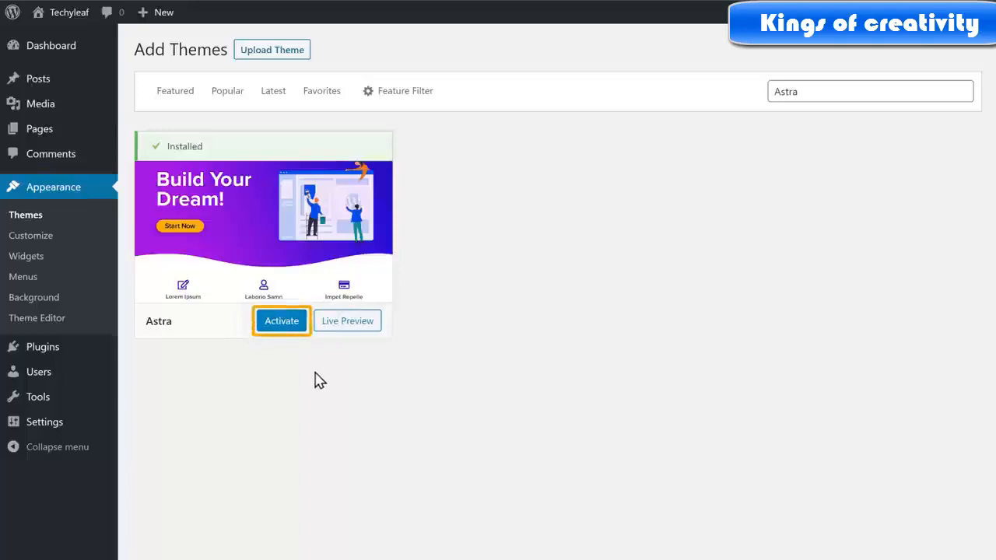
{"action": "left_click", "coordinate": [282, 322]}
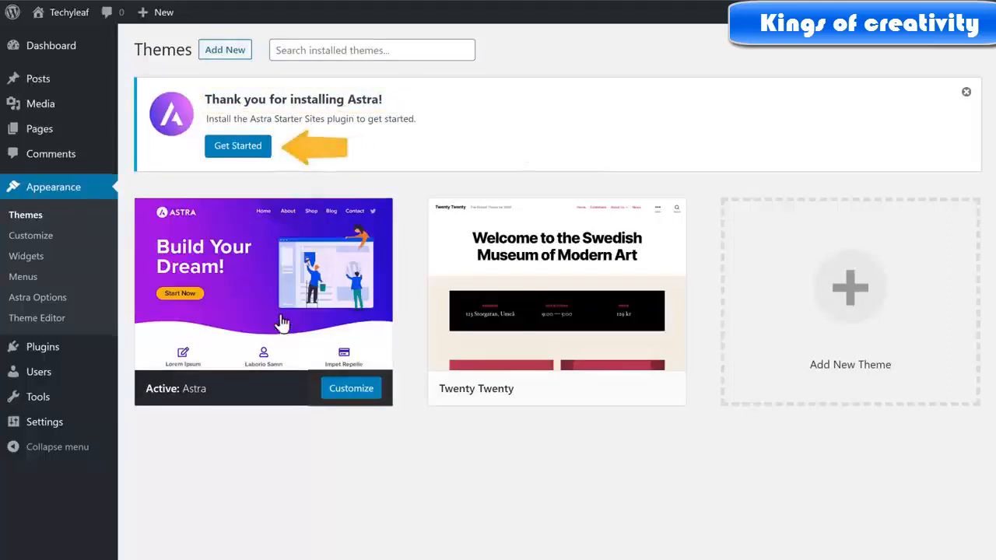
- Install the Astra Starter Sites plugin, choose Elementor as the page builder and browse the site templates
{"action": "left_click", "coordinate": [238, 152]}
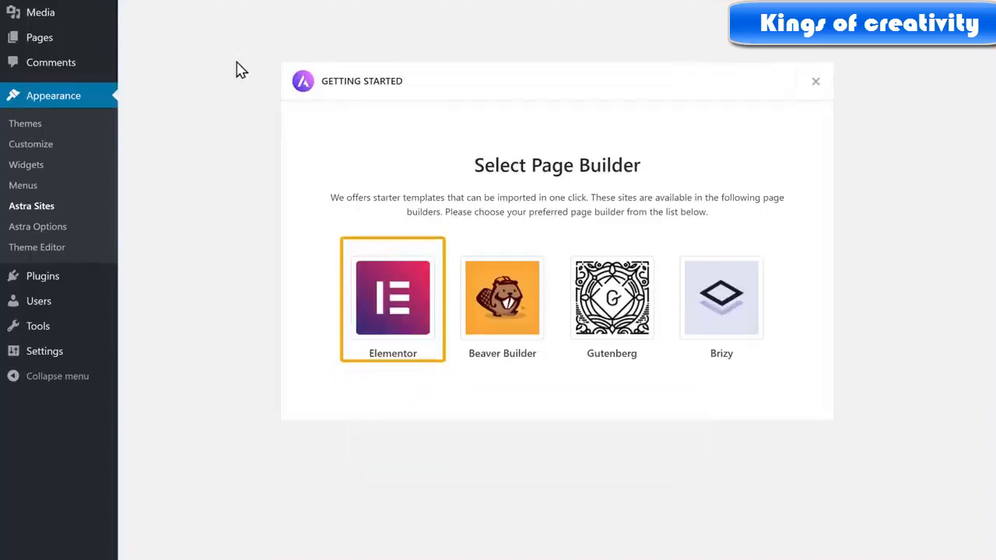
{"action": "left_click", "coordinate": [393, 299]}
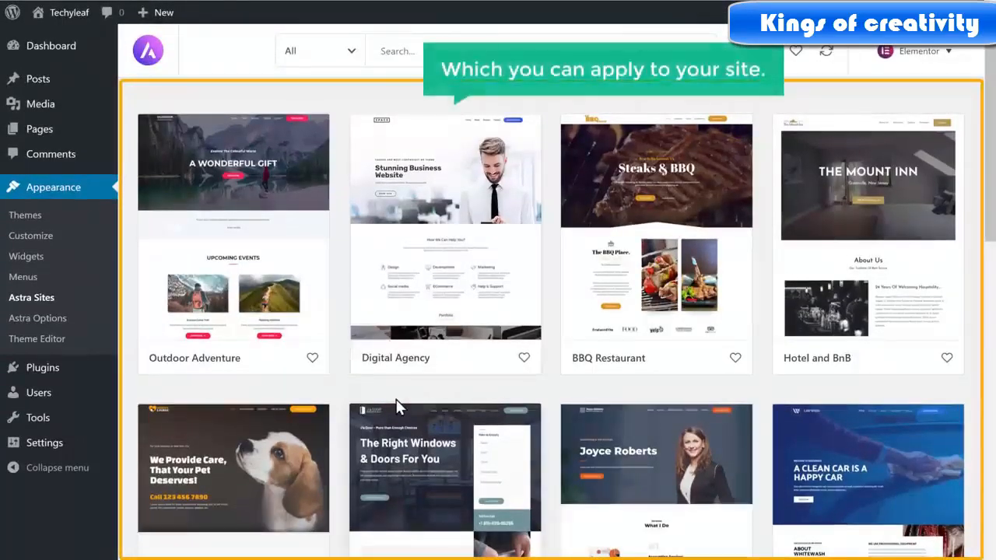
{"action": "scroll", "coordinate": [397, 406], "scroll_direction": "down", "scroll_amount": 8}
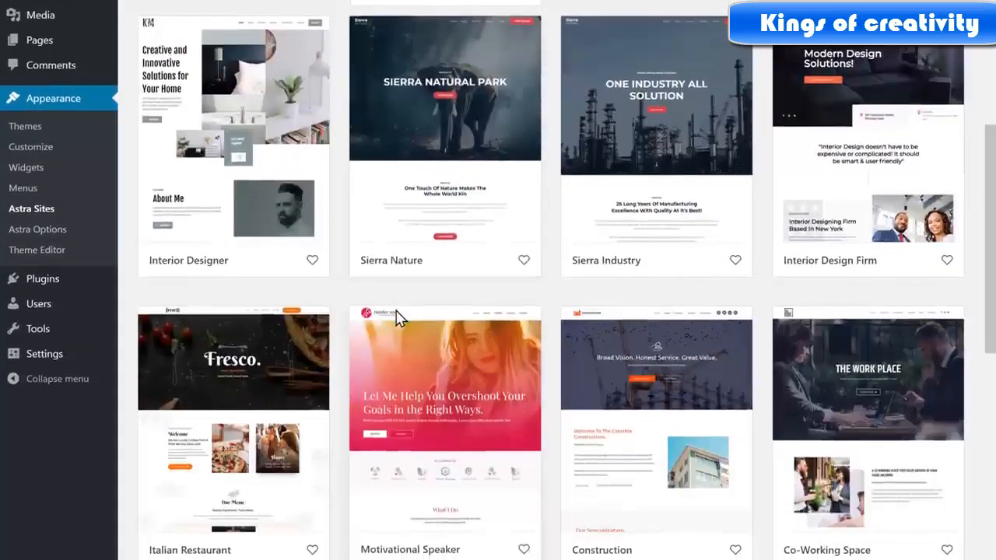
{"action": "scroll", "coordinate": [397, 319], "scroll_direction": "up", "scroll_amount": 8}
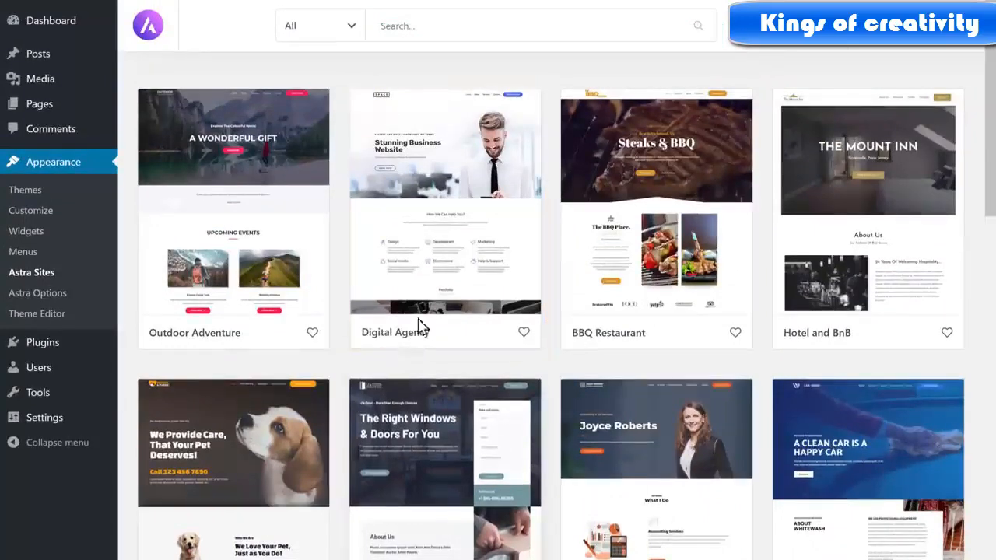
- Import the complete Digital Agency site, including its required plugins, customizer settings, content and widgets
{"action": "left_click", "coordinate": [440, 277]}
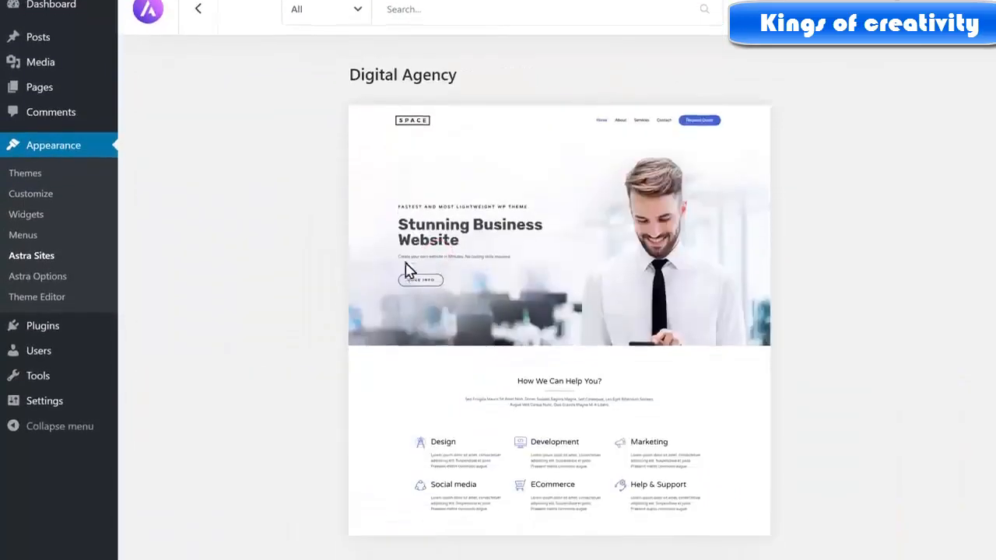
{"action": "scroll", "coordinate": [296, 253], "scroll_direction": "down", "scroll_amount": 1}
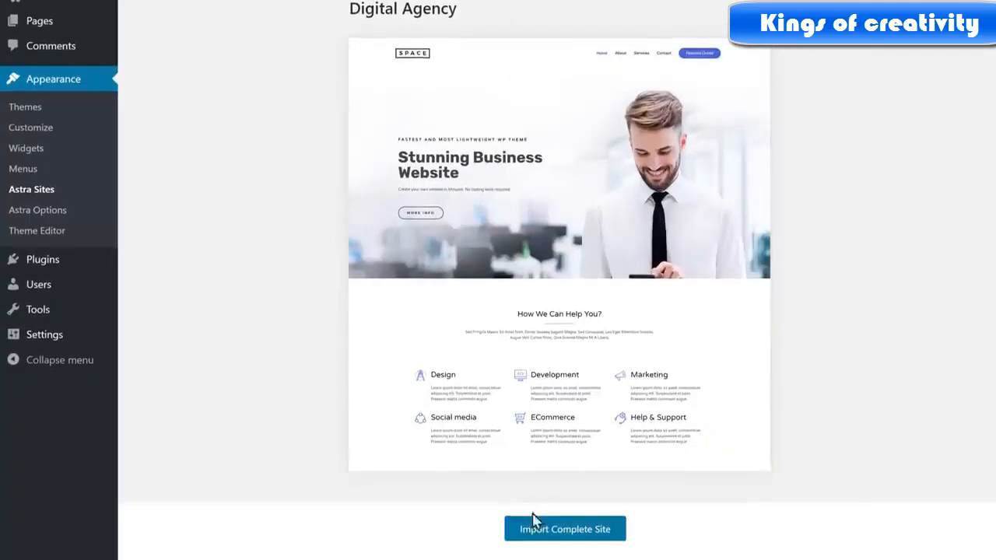
{"action": "left_click", "coordinate": [555, 537]}
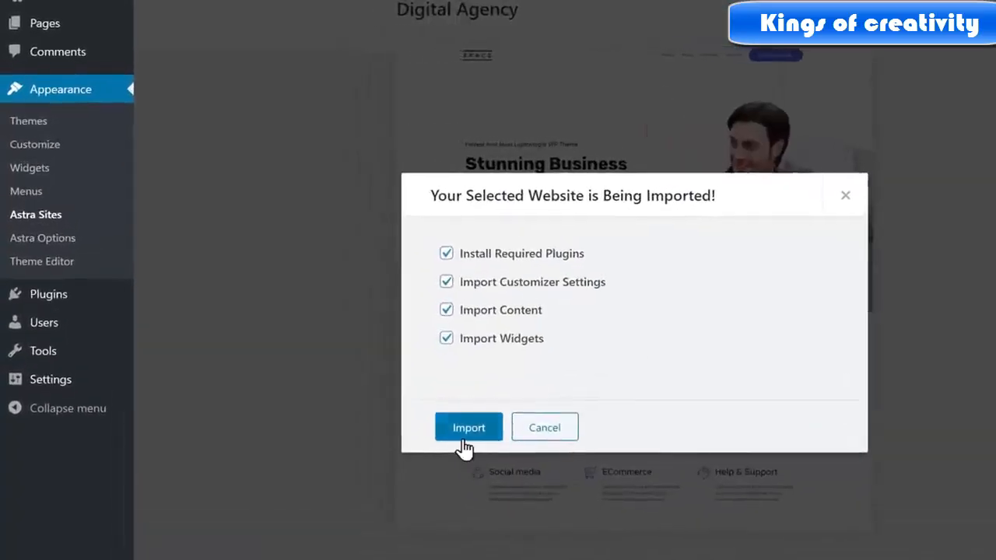
{"action": "left_click", "coordinate": [463, 438]}
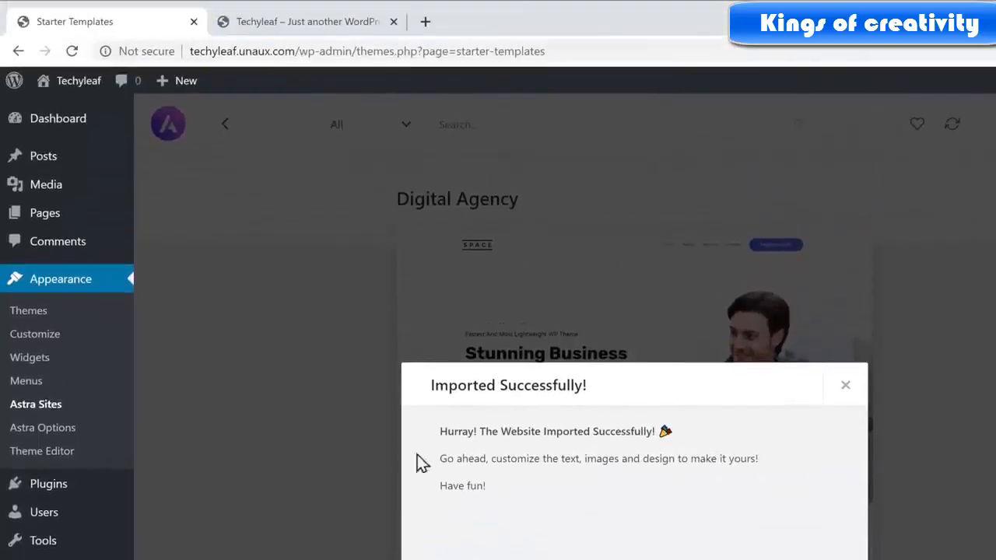
- Switch to the live Techyleaf site, reload it and review the imported home page from header to footer
{"action": "left_click", "coordinate": [303, 31]}
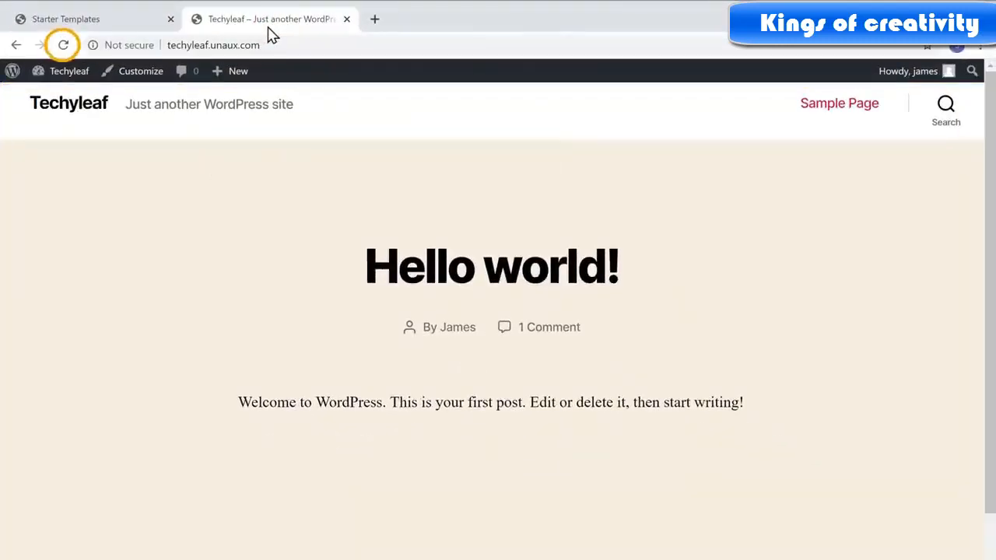
{"action": "left_click", "coordinate": [64, 46]}
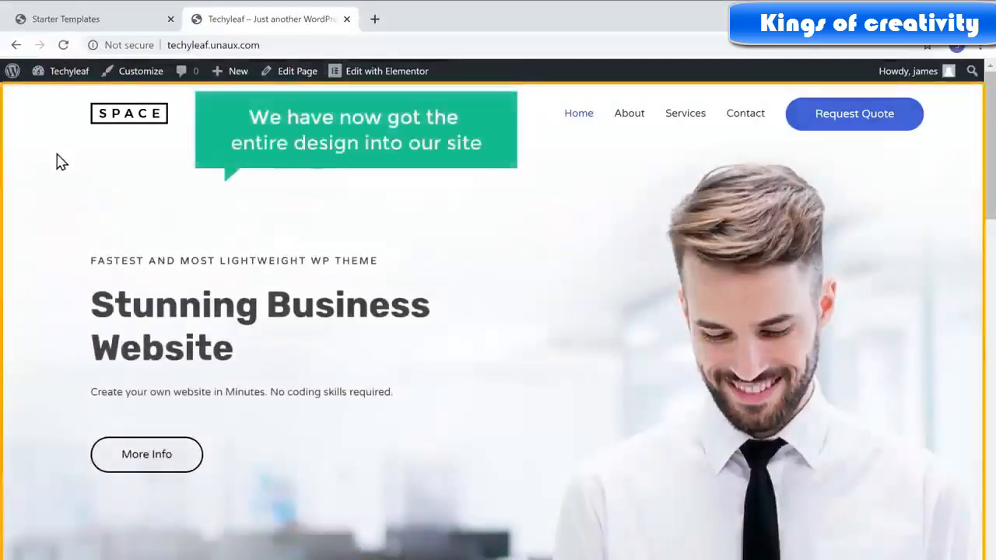
{"action": "scroll", "coordinate": [62, 162], "scroll_direction": "down", "scroll_amount": 20}
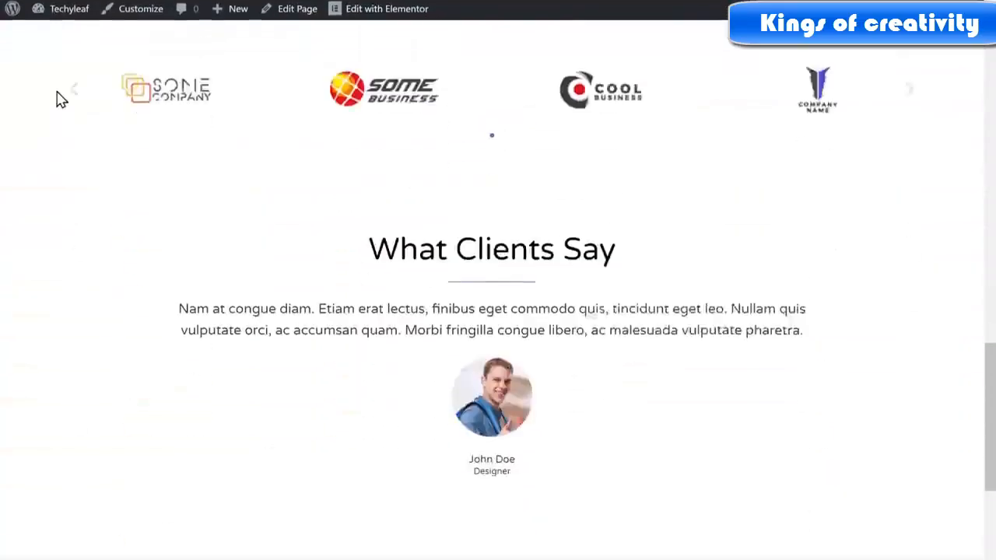
{"action": "scroll", "coordinate": [62, 99], "scroll_direction": "down", "scroll_amount": 12}
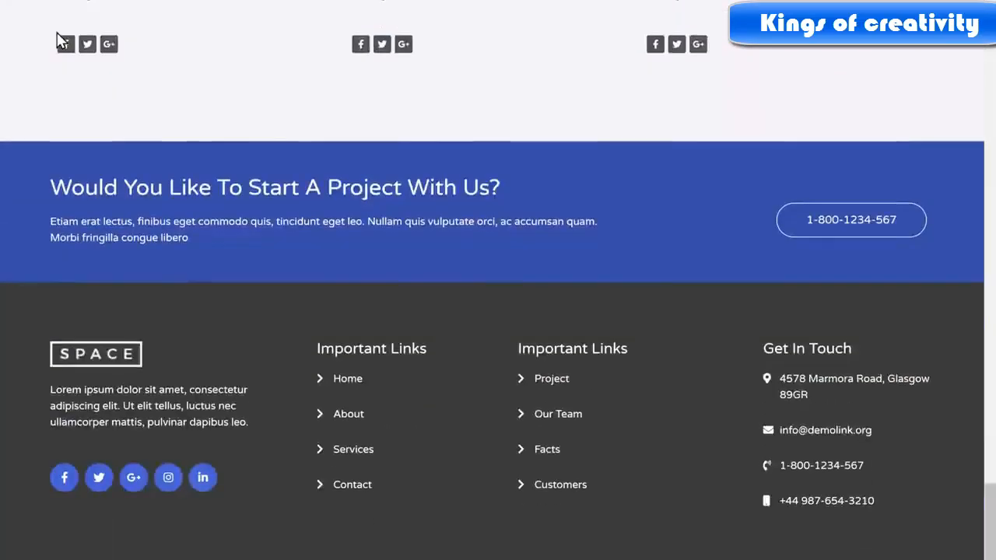
{"action": "scroll", "coordinate": [62, 98], "scroll_direction": "up", "scroll_amount": 12}
{"action": "scroll", "coordinate": [62, 41], "scroll_direction": "up", "scroll_amount": 20}
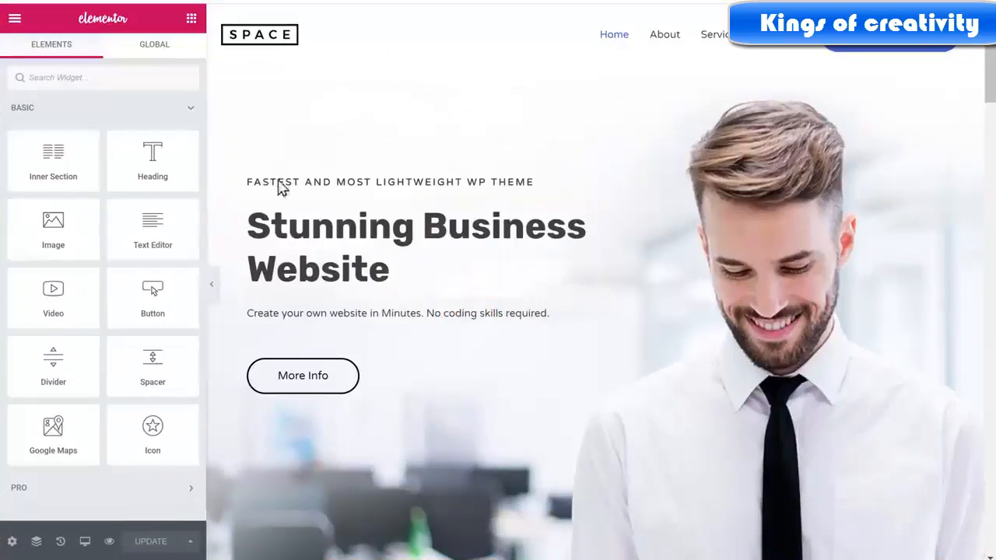
- Change the hero heading to "Hi, Welcome to my Website" and the button text below it to "WATCH VIDEO"
{"action": "left_click", "coordinate": [247, 224]}
{"action": "left_click_drag", "start_coordinate": [247, 224], "coordinate": [391, 266]}
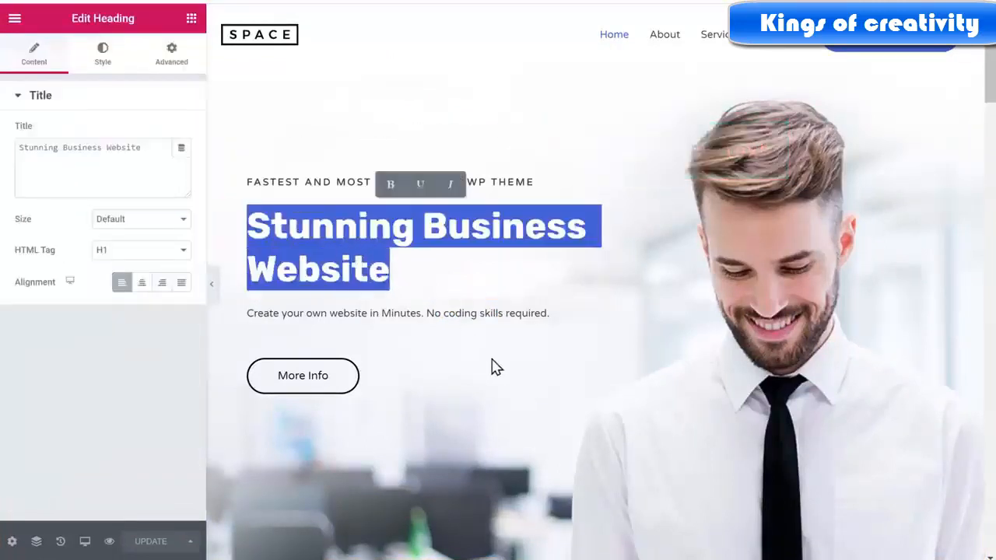
{"action": "type", "text": "Hi, Welcome to my"}
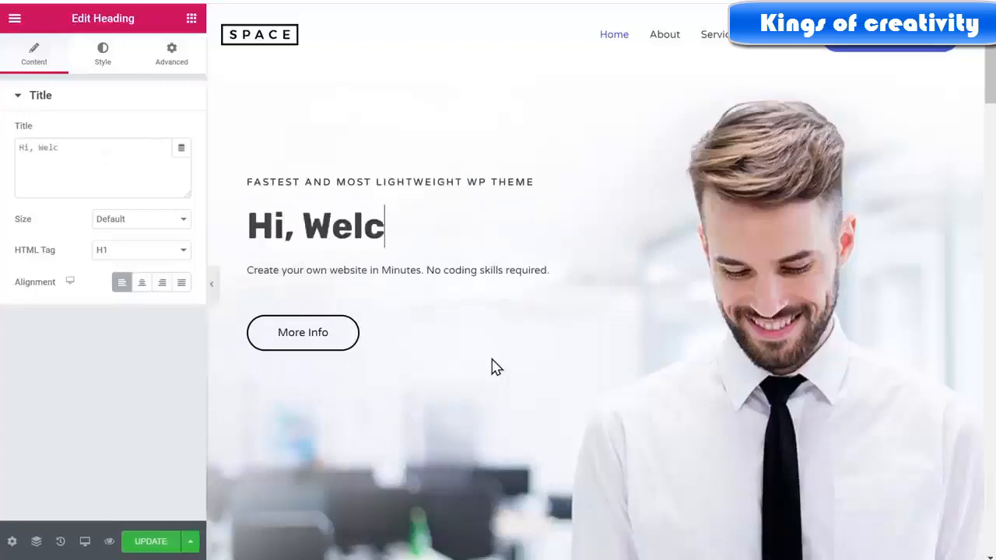
{"action": "key", "text": "Return"}
{"action": "type", "text": "Website"}
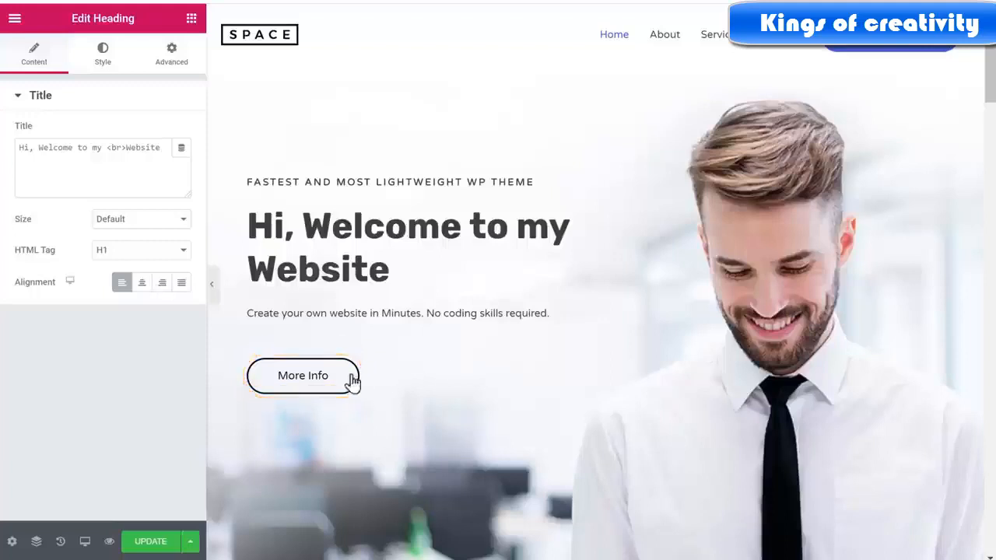
{"action": "triple_click", "coordinate": [301, 381]}
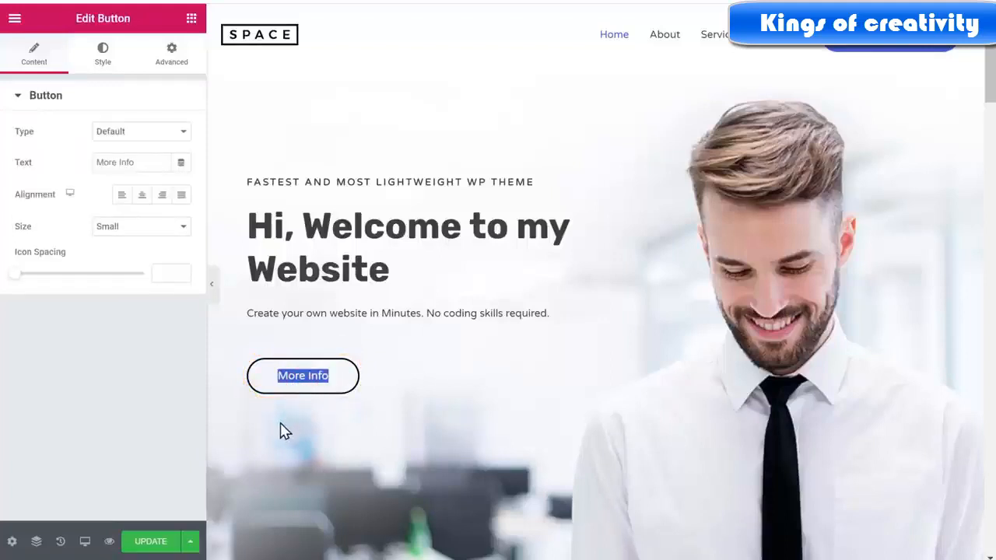
{"action": "type", "text": "WATCH VIDEO"}
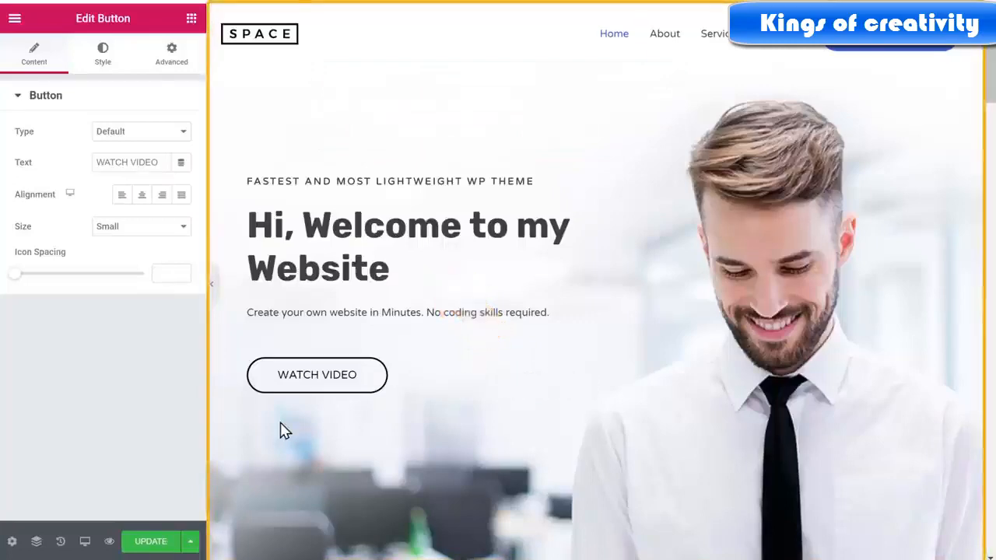
- Replace the testimonial photo under "What Clients Say" by uploading the file Image from the Pictures folder
{"action": "scroll", "coordinate": [285, 431], "scroll_direction": "down", "scroll_amount": 9}
{"action": "scroll", "coordinate": [285, 431], "scroll_direction": "down", "scroll_amount": 10}
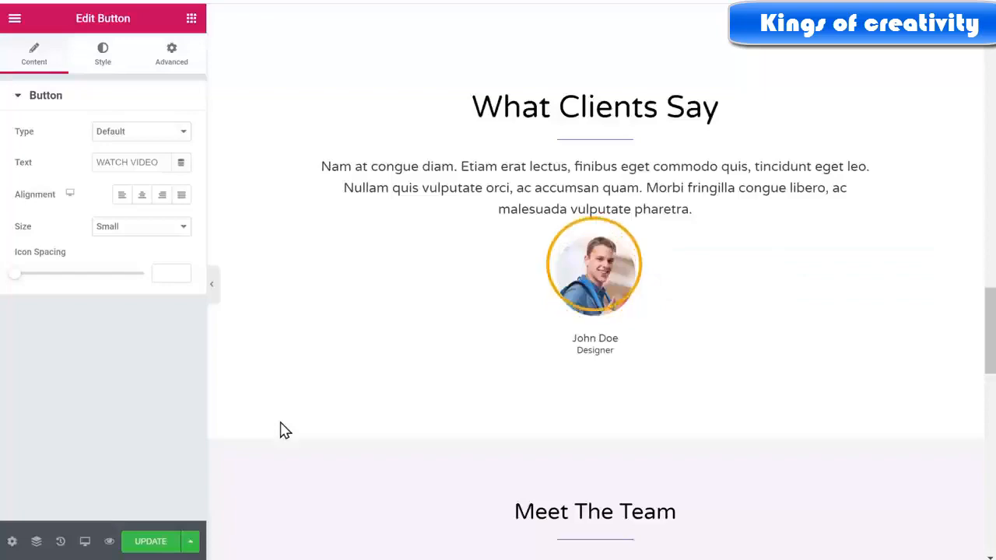
{"action": "left_click", "coordinate": [600, 285]}
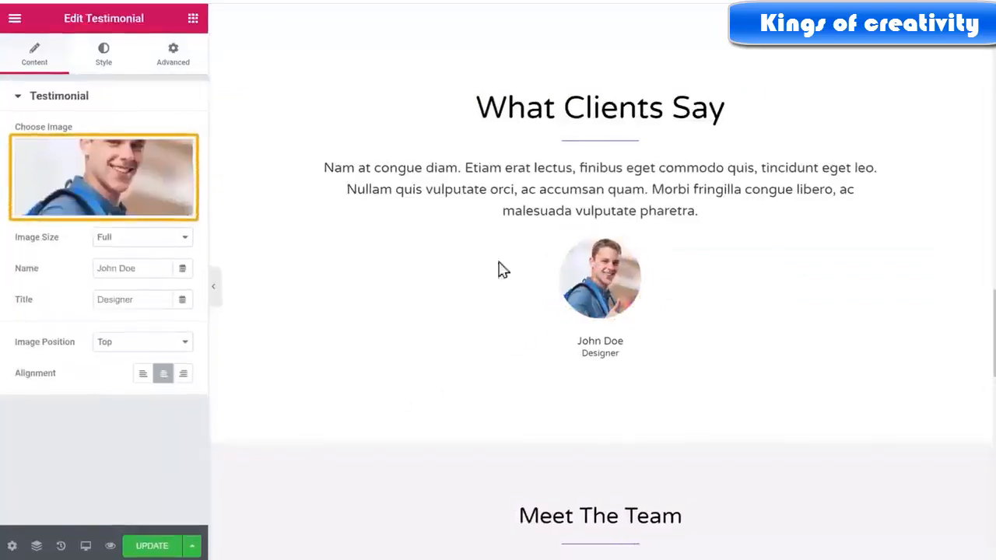
{"action": "left_click", "coordinate": [134, 219]}
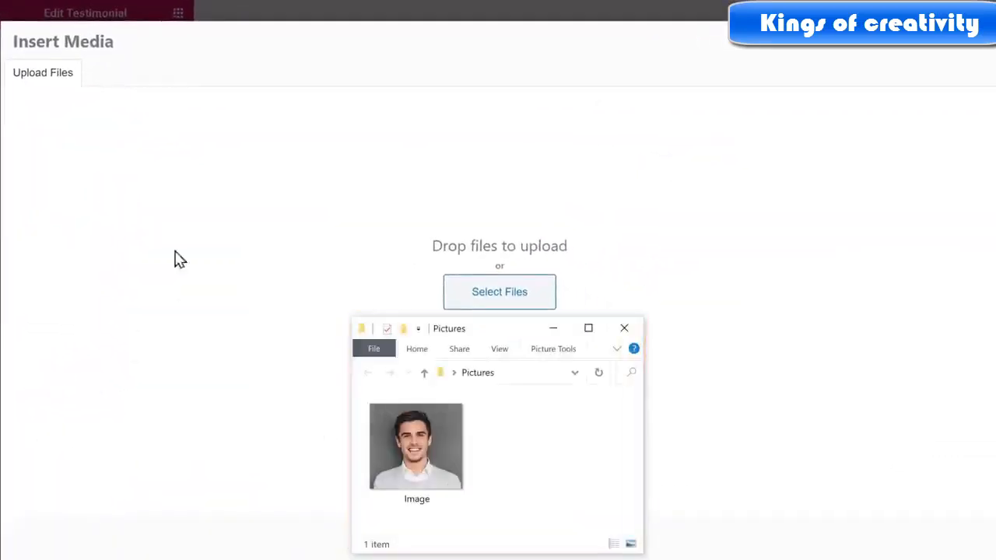
{"action": "left_click_drag", "start_coordinate": [425, 472], "coordinate": [494, 243]}
{"action": "left_click_drag", "start_coordinate": [493, 243], "coordinate": [493, 248]}
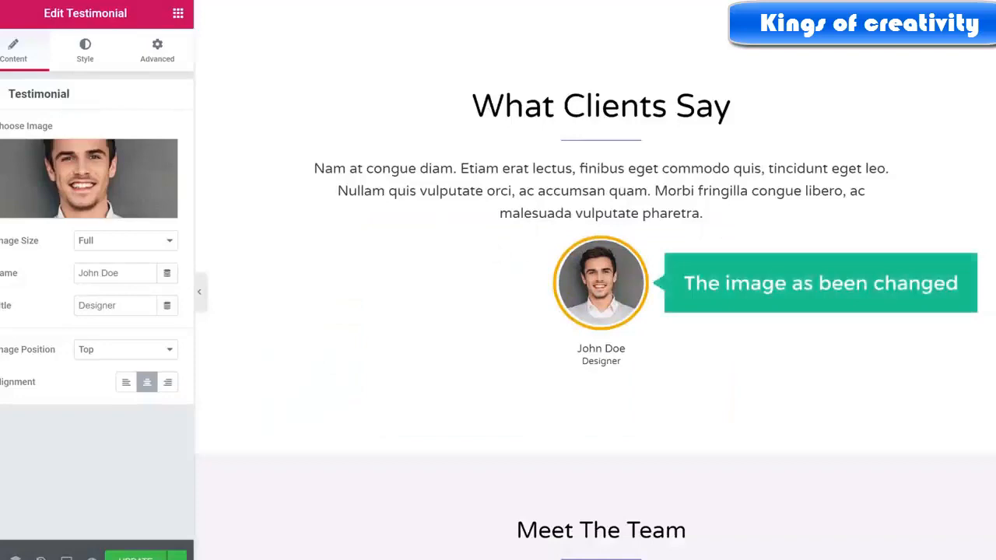
- Switch to the live site and reload it to check the edited home page
{"action": "scroll", "coordinate": [596, 281], "scroll_direction": "up", "scroll_amount": 11}
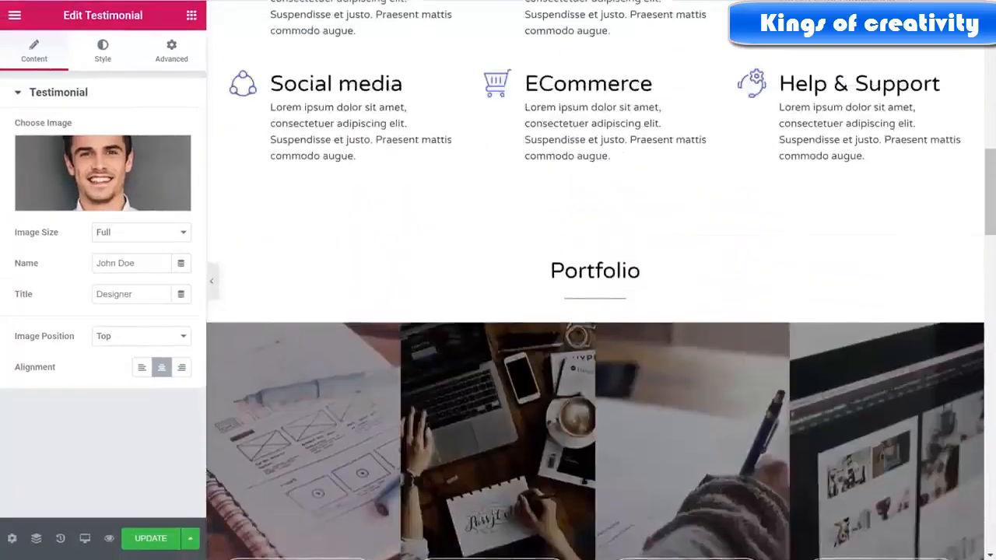
{"action": "scroll", "coordinate": [596, 280], "scroll_direction": "up", "scroll_amount": 10}
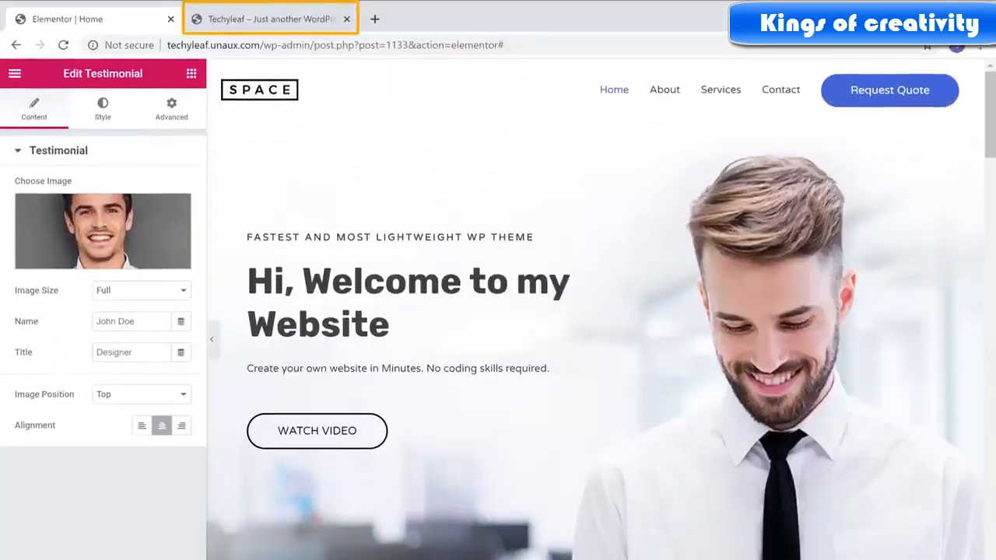
{"action": "left_click", "coordinate": [261, 23]}
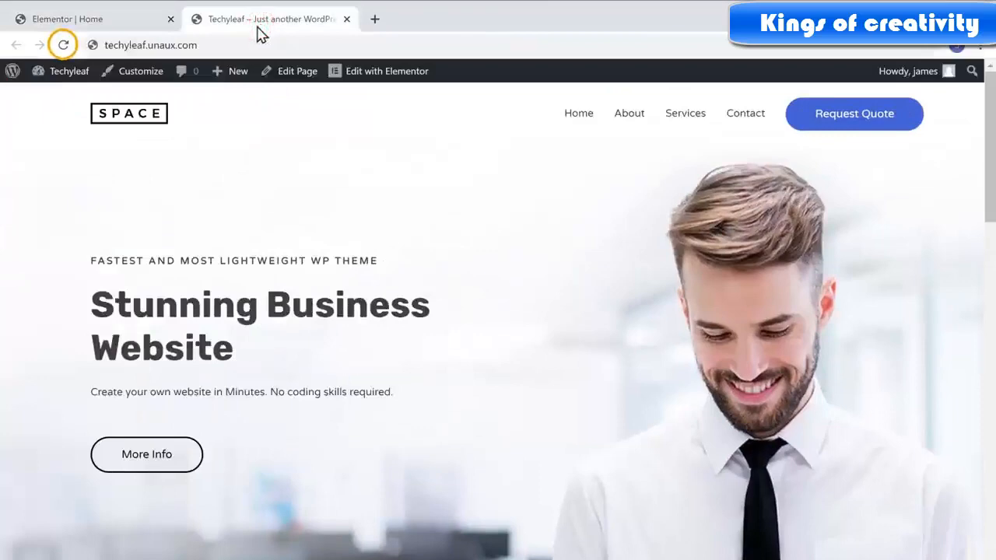
{"action": "left_click", "coordinate": [64, 46]}
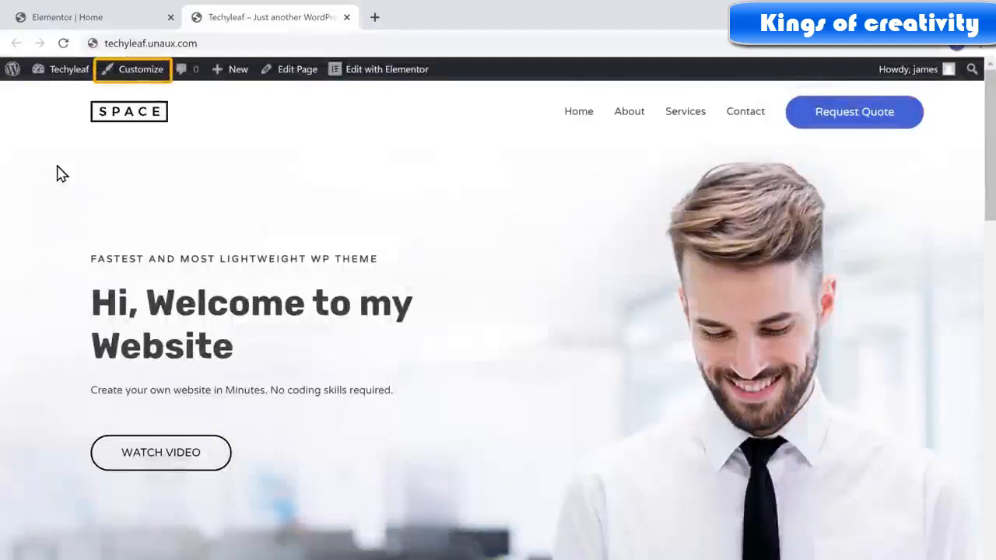
- Open the header logo's Site Identity settings in the theme customizer, publish the customization and return to the live site
{"action": "left_click", "coordinate": [130, 81]}
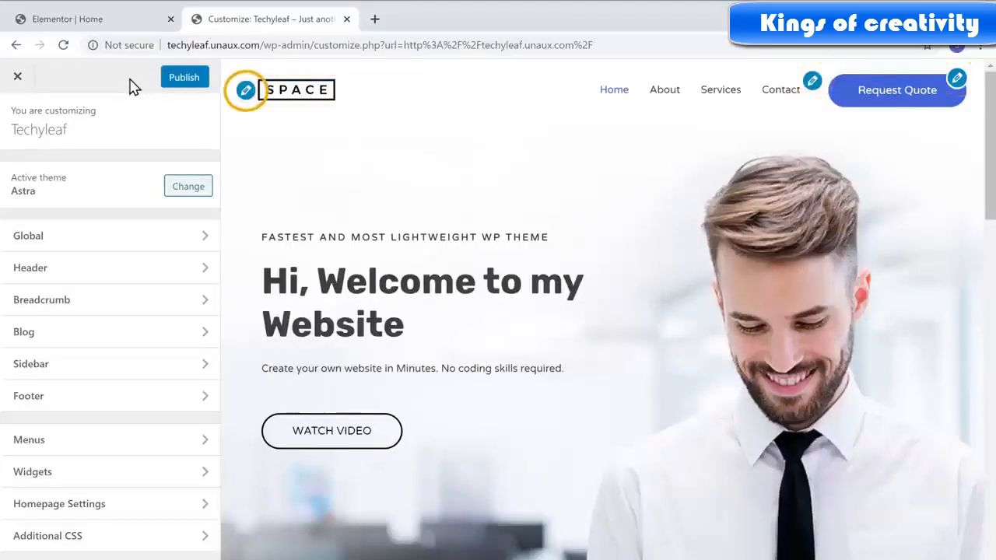
{"action": "left_click", "coordinate": [246, 101]}
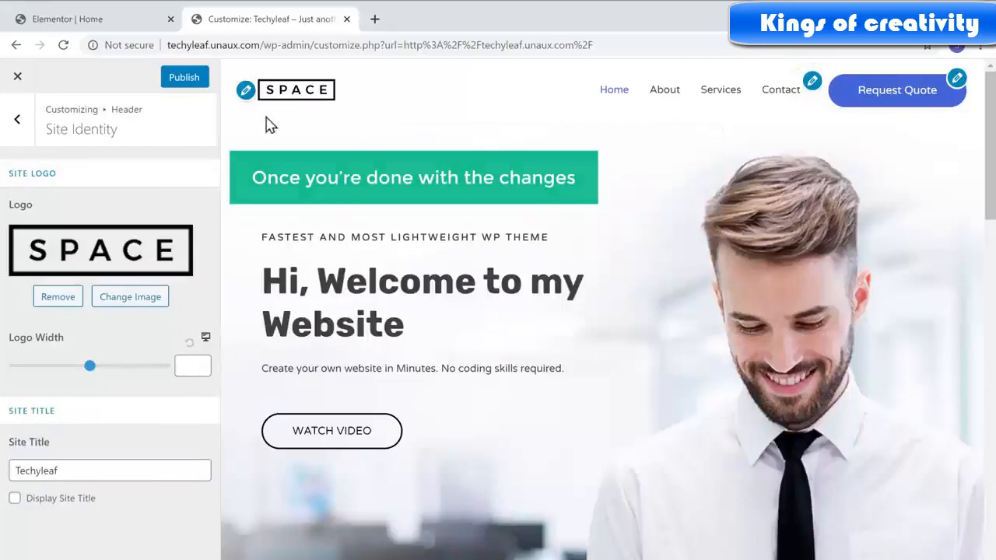
{"action": "left_click", "coordinate": [184, 84]}
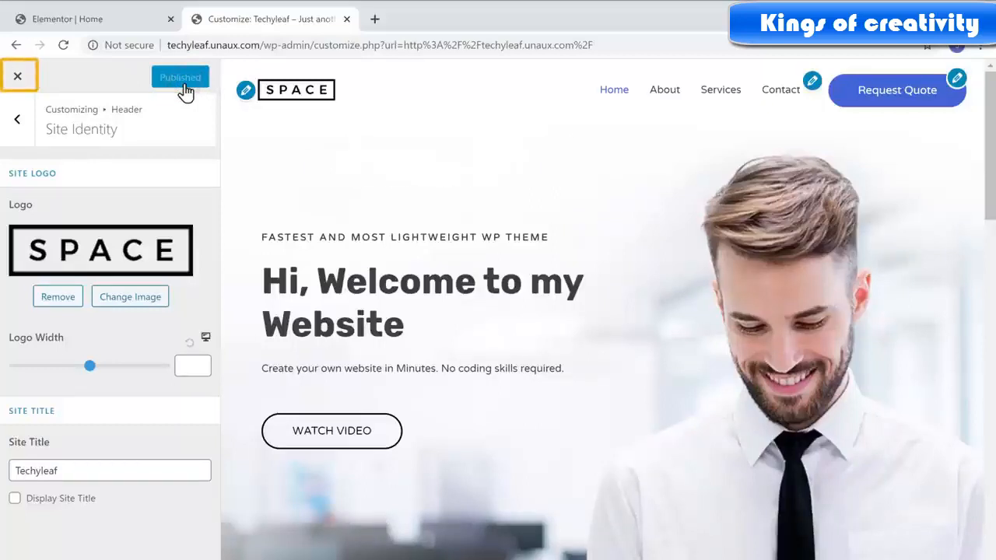
{"action": "left_click", "coordinate": [19, 80]}
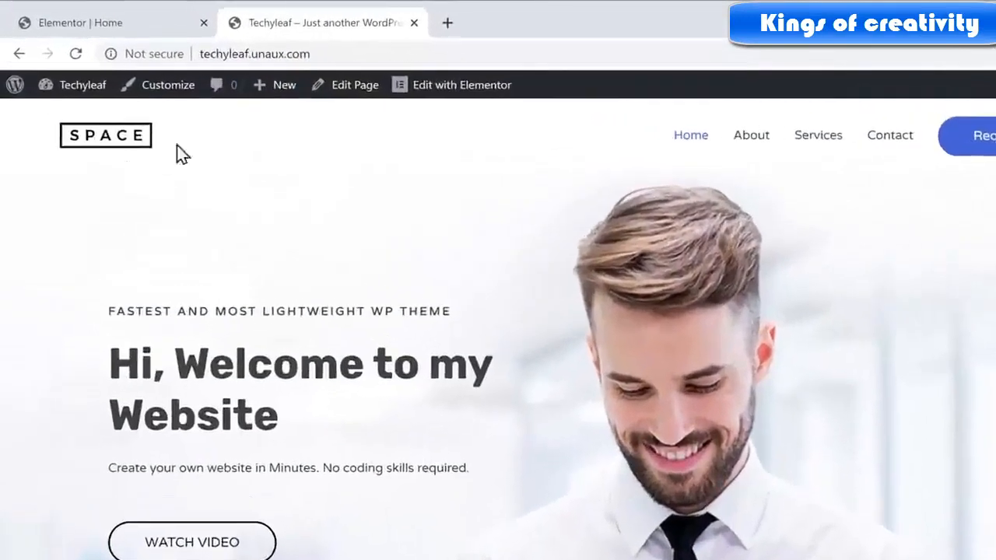
- Create a new page titled "Our Services" and open it for editing with Elementor
{"action": "mouse_move", "coordinate": [239, 77]}
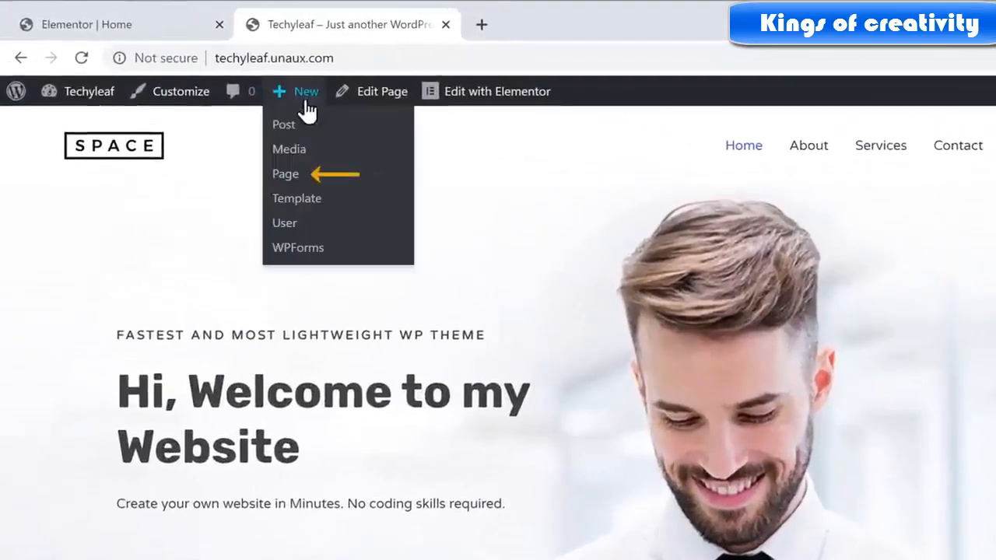
{"action": "left_click", "coordinate": [286, 186]}
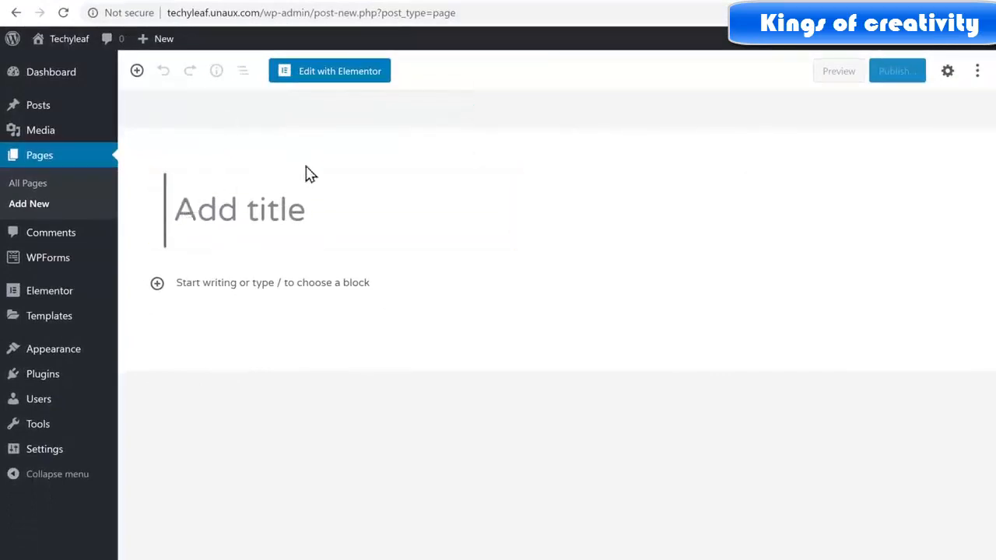
{"action": "type", "text": "Our Services"}
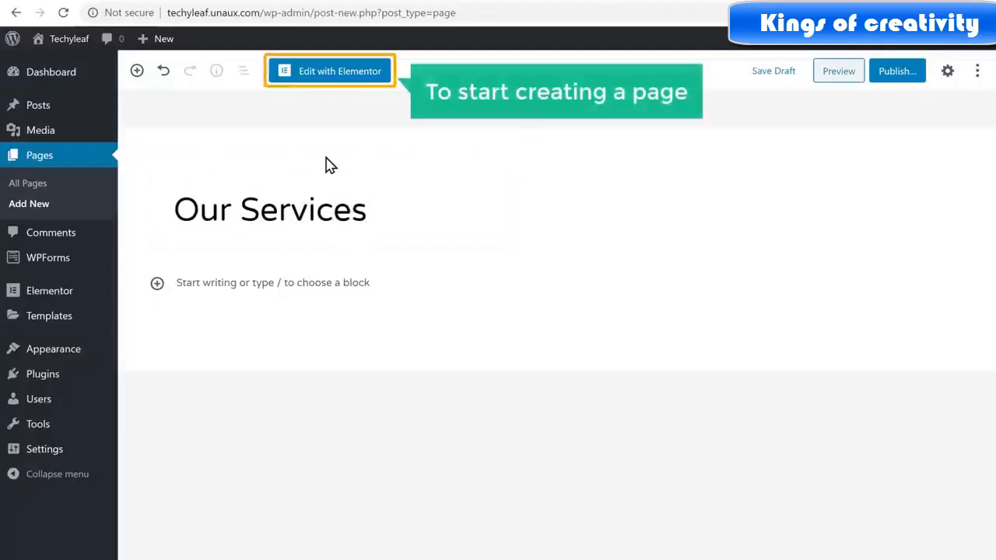
{"action": "left_click", "coordinate": [326, 79]}
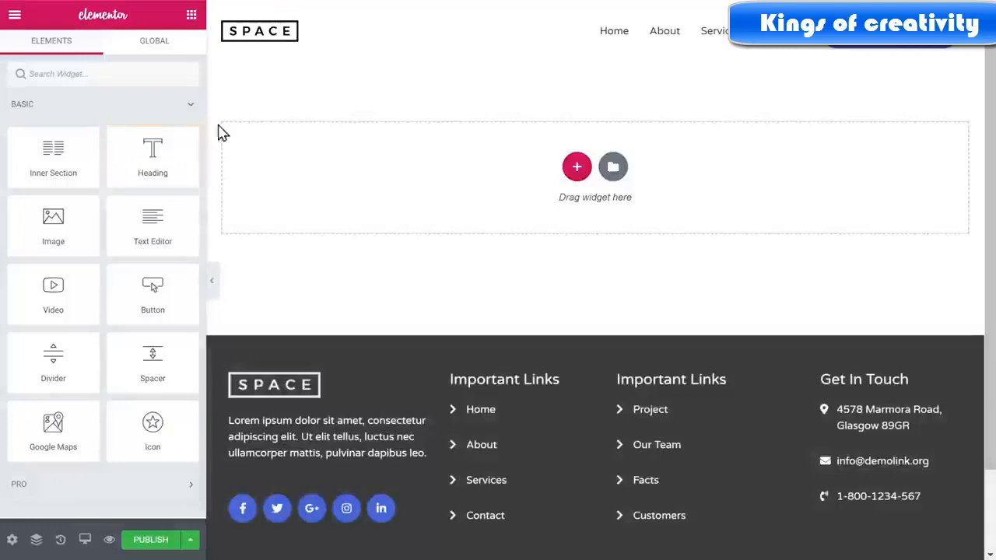
- Add a Heading element reading "Our Services" to the page and place an Image element below it
{"action": "left_click_drag", "start_coordinate": [174, 148], "coordinate": [453, 165]}
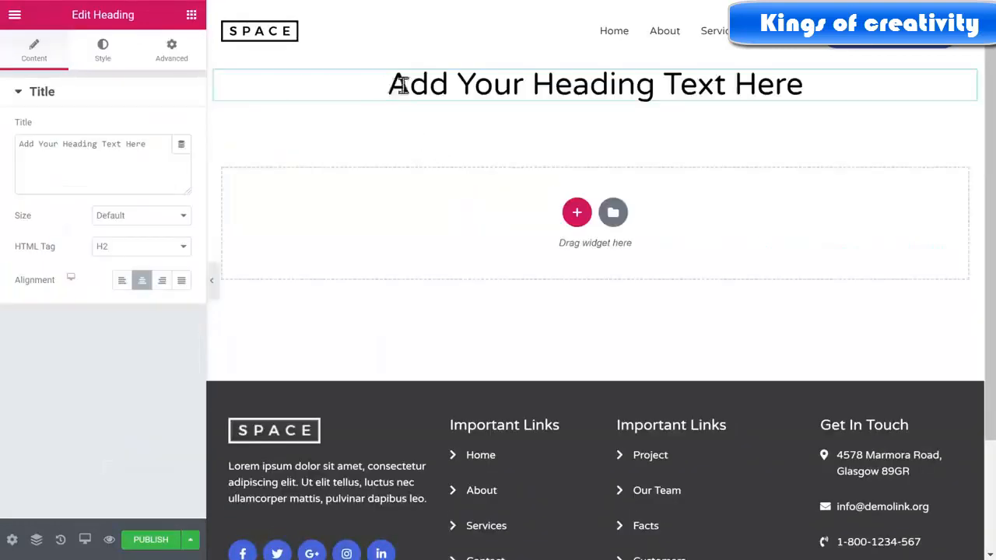
{"action": "left_click_drag", "start_coordinate": [402, 86], "coordinate": [812, 95]}
{"action": "type", "text": "Our Services"}
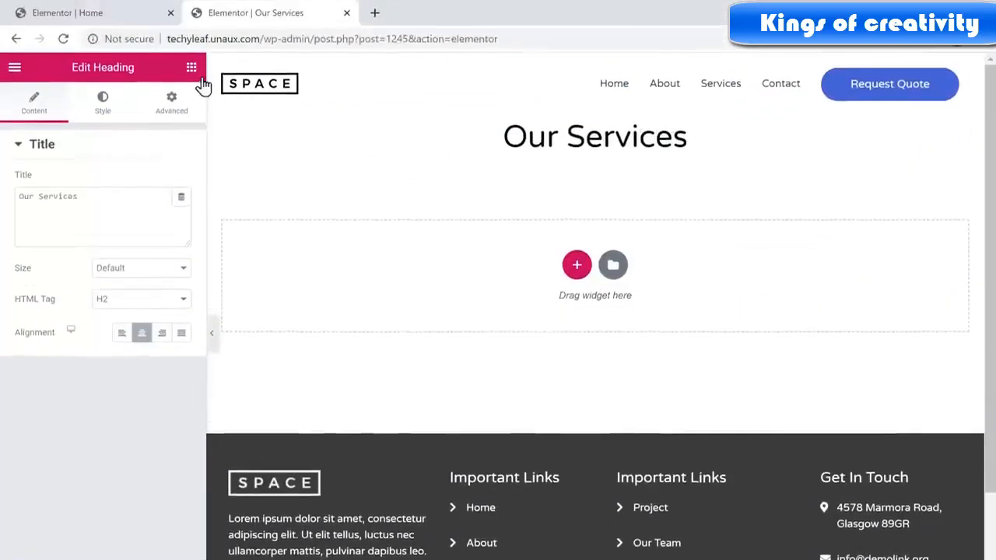
{"action": "left_click", "coordinate": [191, 22]}
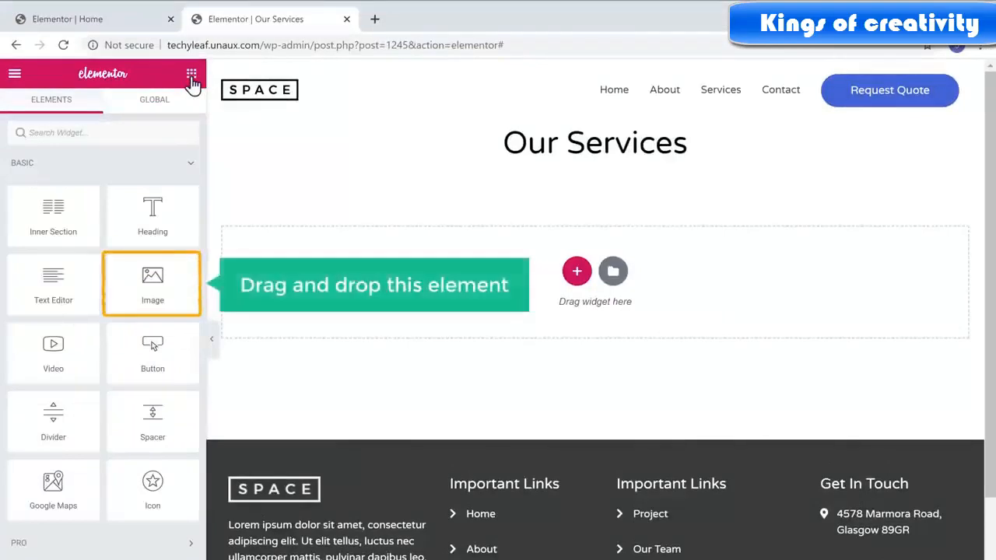
{"action": "left_click_drag", "start_coordinate": [140, 277], "coordinate": [513, 235]}
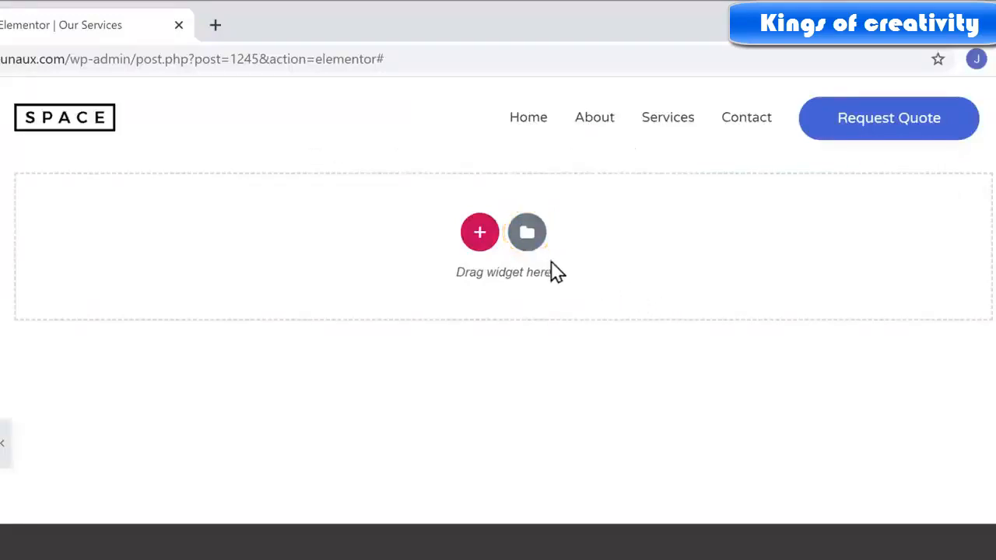
- Browse the Elementor template library, preview the "Homepage – Agency" page template and insert it into the Our Services page
{"action": "left_click", "coordinate": [527, 245]}
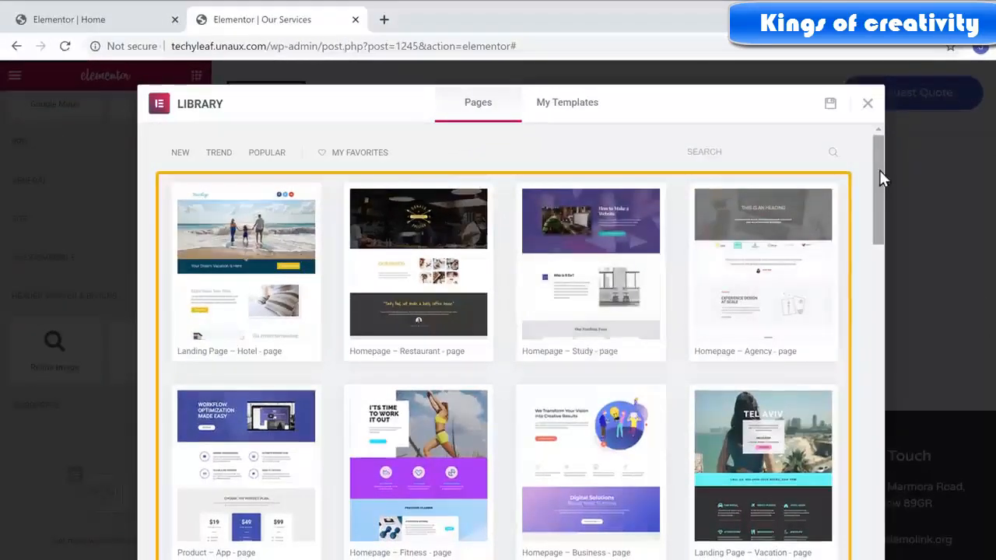
{"action": "scroll", "coordinate": [879, 173], "scroll_direction": "down", "scroll_amount": 10}
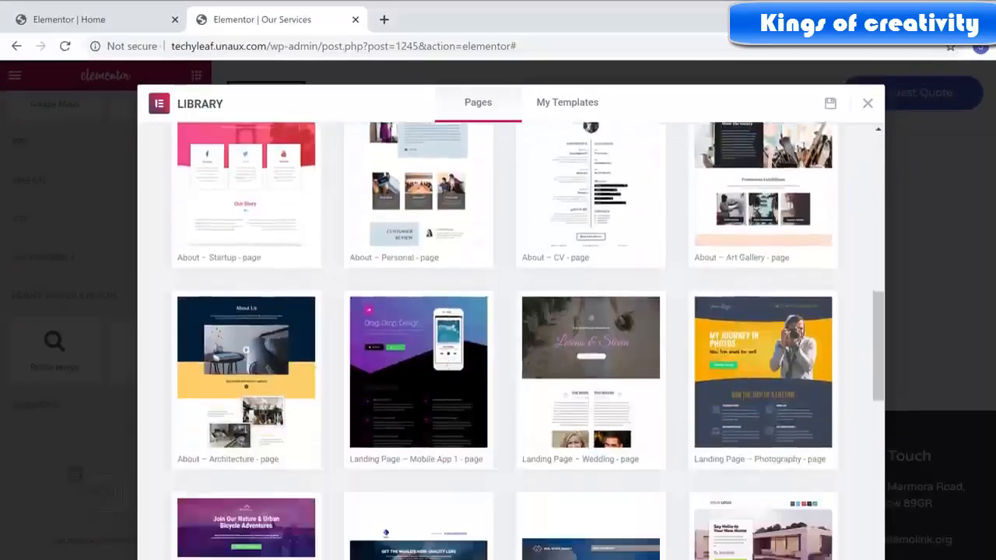
{"action": "scroll", "coordinate": [510, 342], "scroll_direction": "down", "scroll_amount": 10}
{"action": "scroll", "coordinate": [511, 342], "scroll_direction": "up", "scroll_amount": 9}
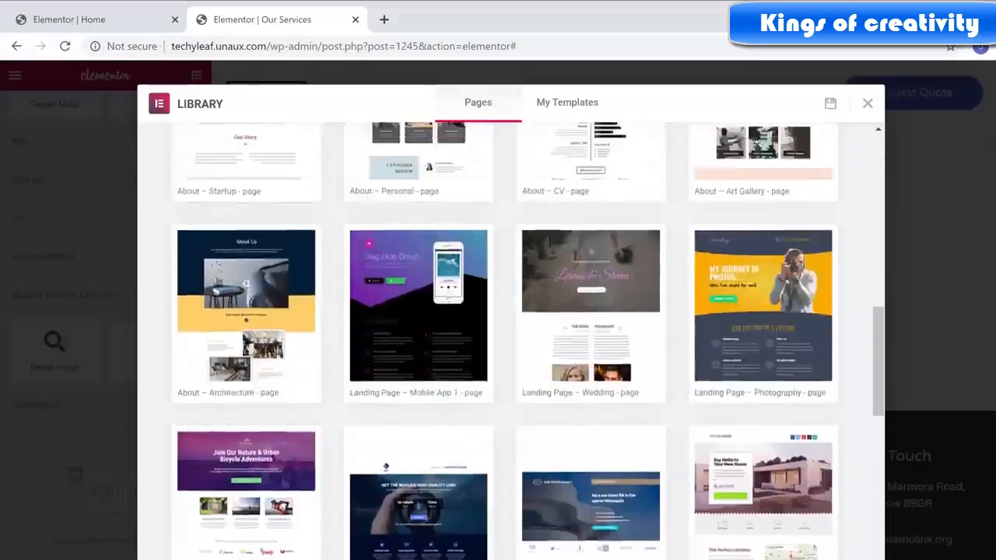
{"action": "scroll", "coordinate": [879, 210], "scroll_direction": "up", "scroll_amount": 10}
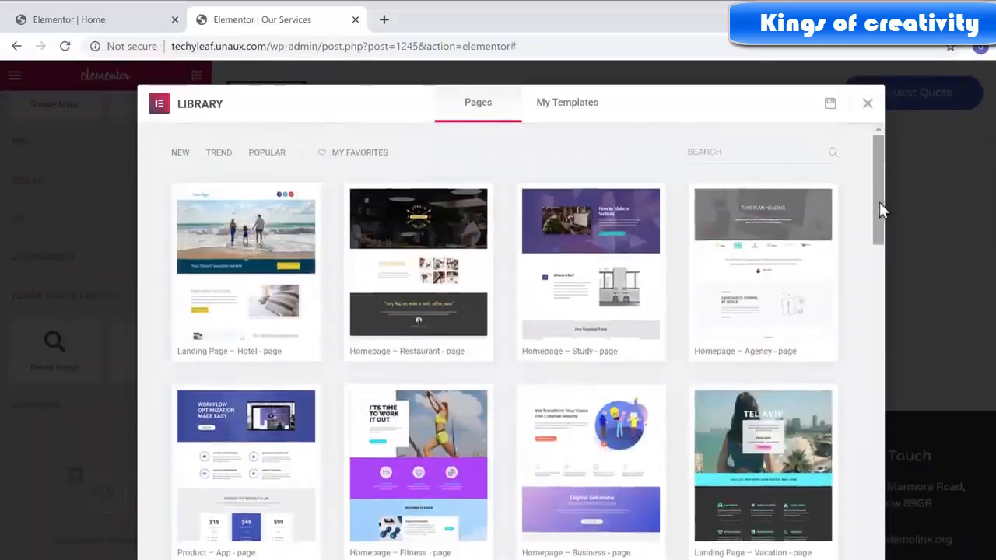
{"action": "left_click", "coordinate": [765, 282]}
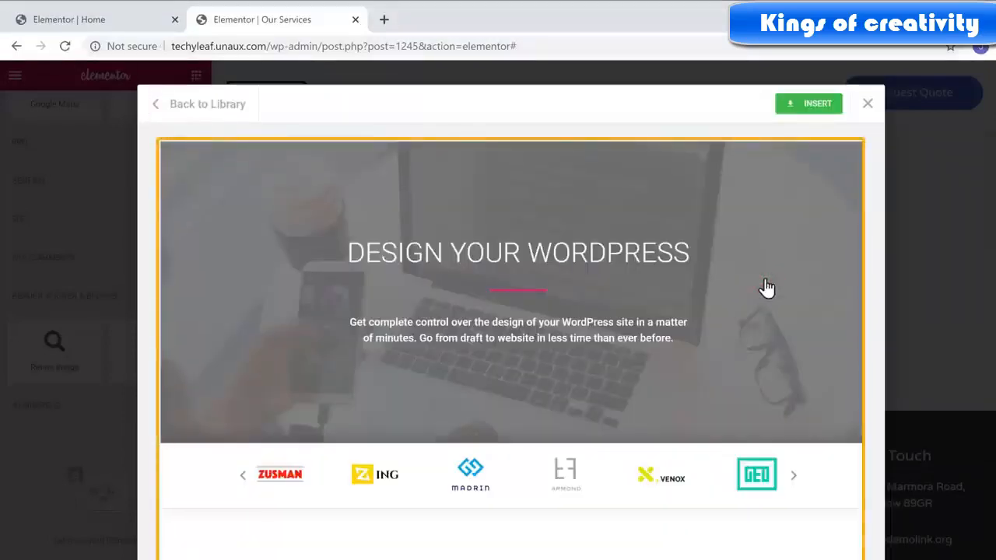
{"action": "scroll", "coordinate": [767, 288], "scroll_direction": "down", "scroll_amount": 15}
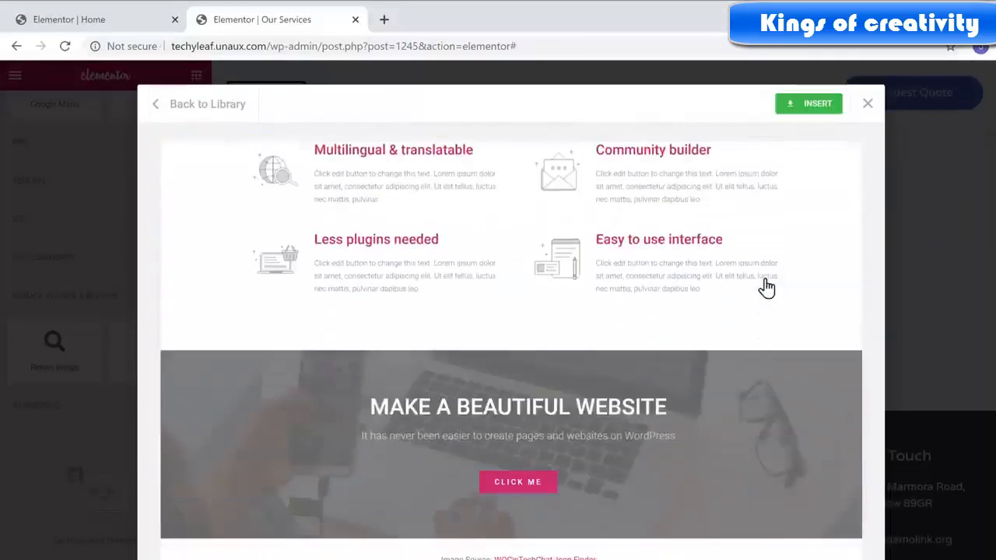
{"action": "scroll", "coordinate": [767, 288], "scroll_direction": "up", "scroll_amount": 15}
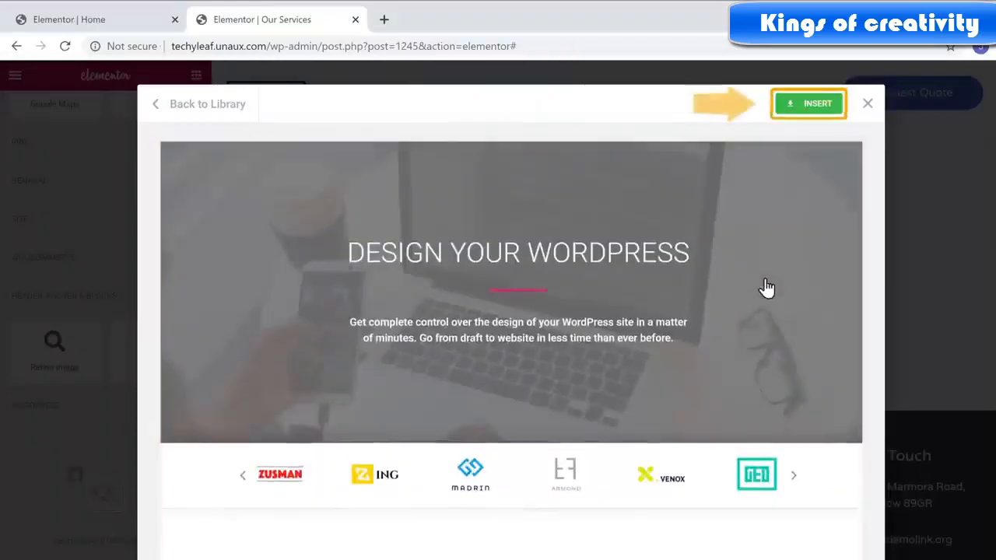
{"action": "left_click", "coordinate": [811, 109]}
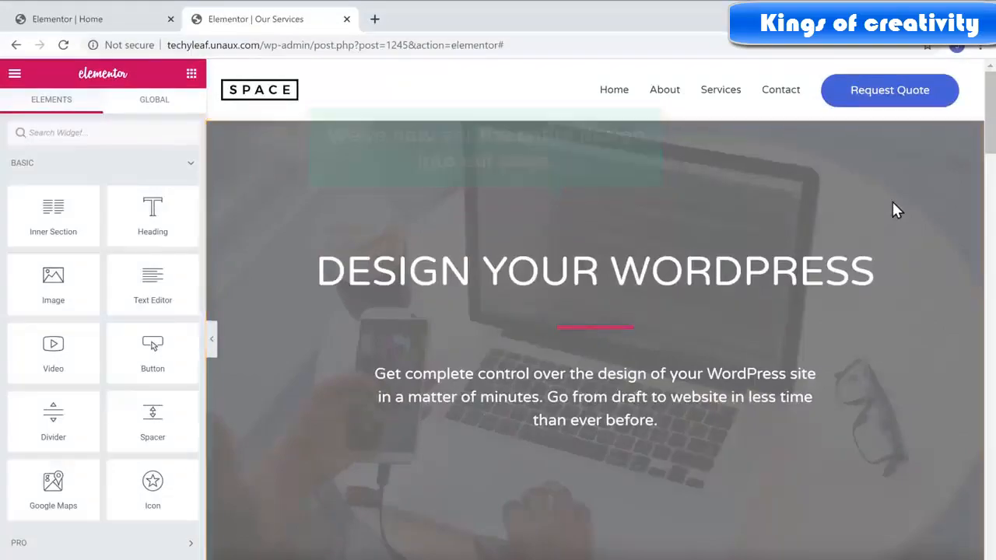
- Replace the inserted template's main banner heading with "OUR SERVICES" and publish the page
{"action": "scroll", "coordinate": [893, 206], "scroll_direction": "down", "scroll_amount": 15}
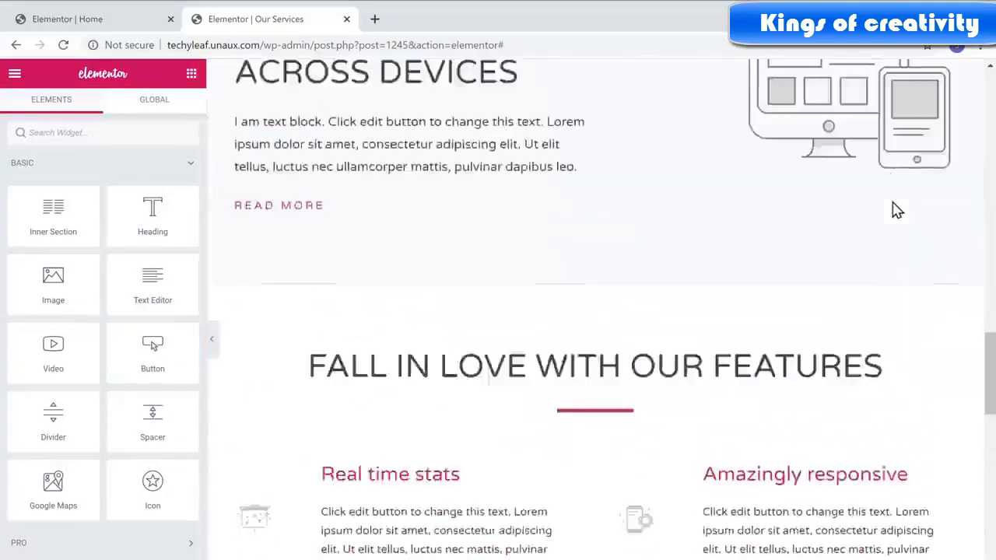
{"action": "scroll", "coordinate": [895, 209], "scroll_direction": "up", "scroll_amount": 15}
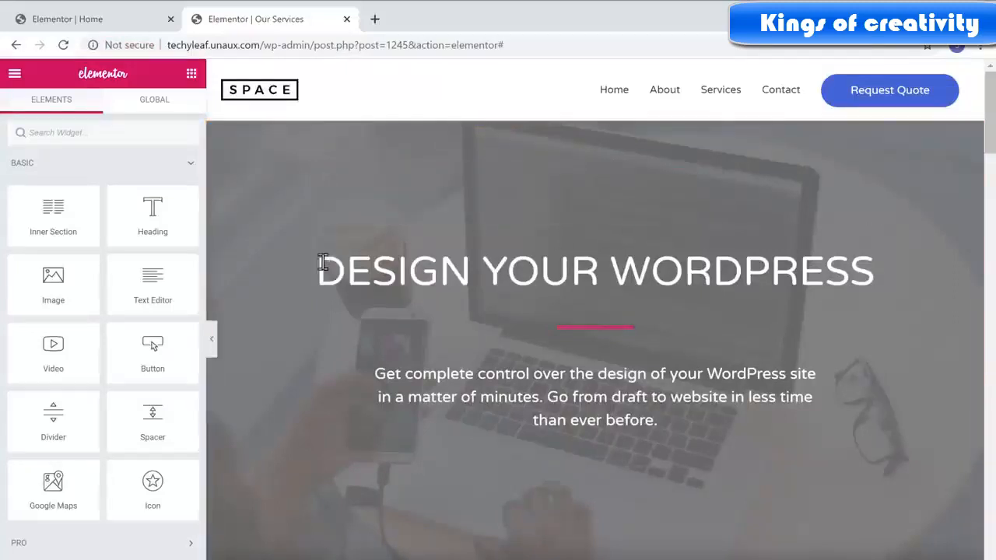
{"action": "left_click_drag", "start_coordinate": [323, 262], "coordinate": [895, 297]}
{"action": "type", "text": "OUR SER"}
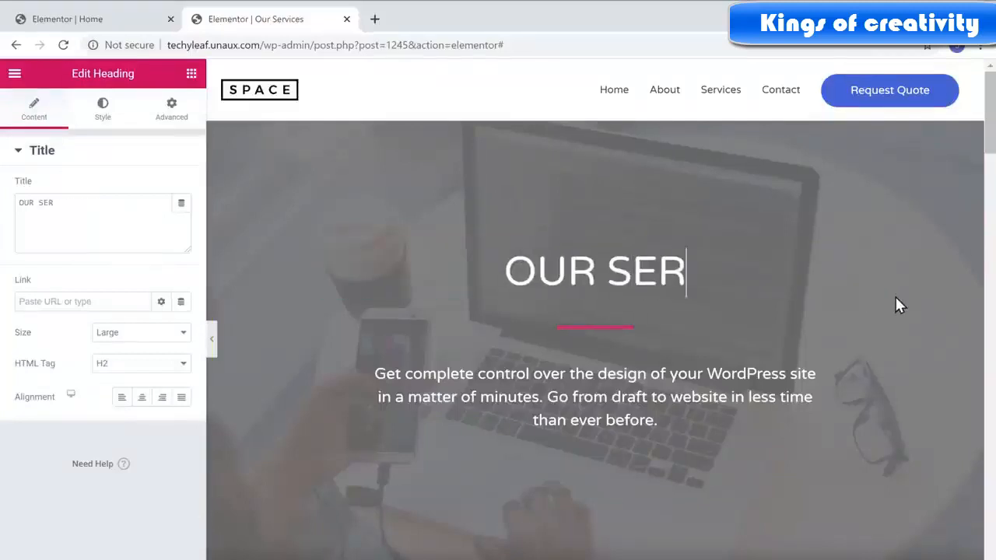
{"action": "type", "text": "VICES"}
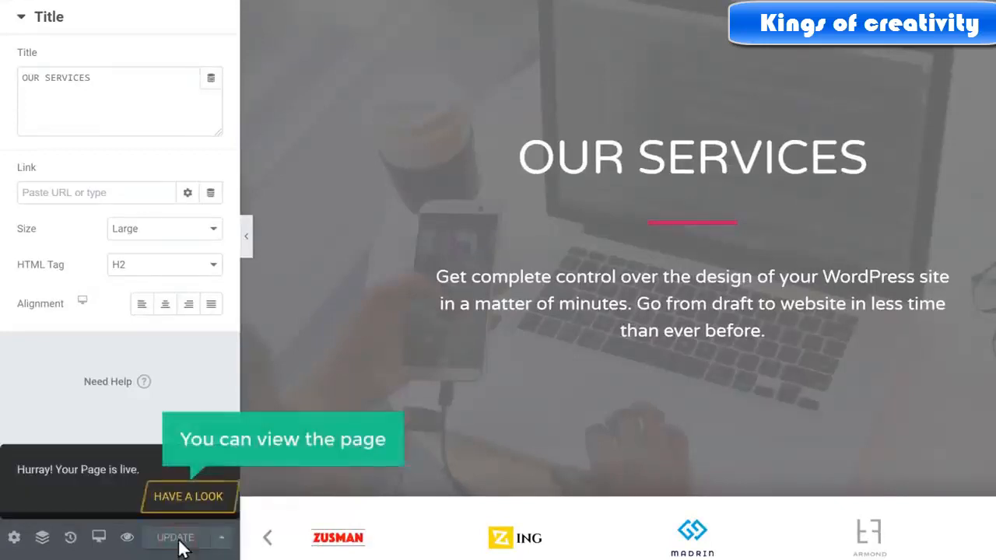
- View the published Our Services page on the live site and go to the site's home page
{"action": "left_click", "coordinate": [187, 499]}
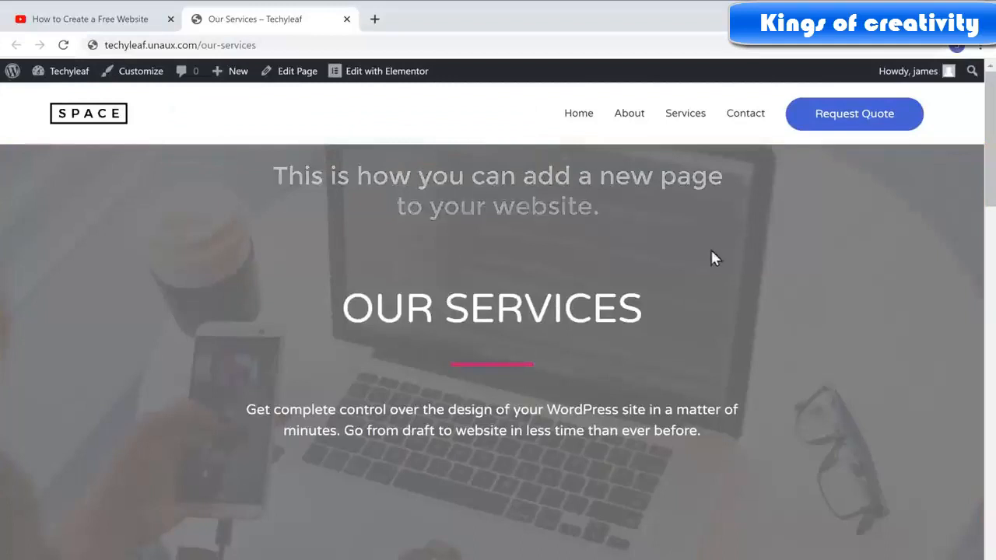
{"action": "left_click", "coordinate": [581, 118]}
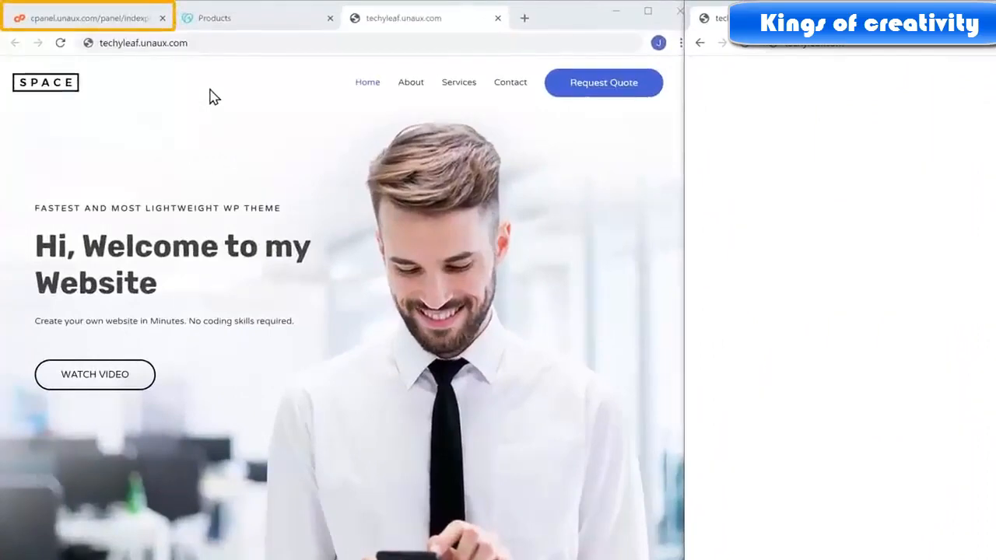
- Switch to the hosting control panel, open Parked Domain Management and enter techyleaf.com as the domain to park onto techyleaf.unaux.com
{"action": "left_click", "coordinate": [95, 23]}
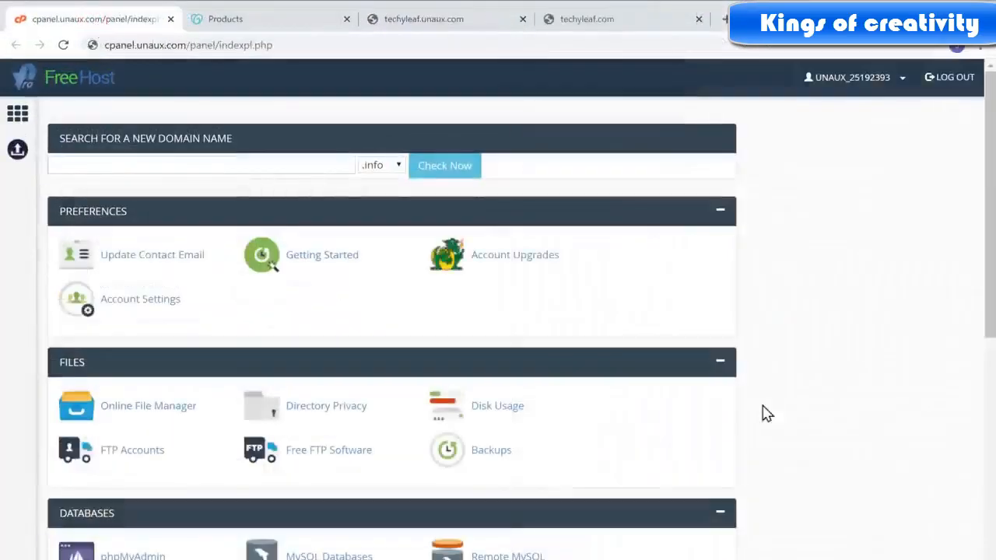
{"action": "scroll", "coordinate": [767, 414], "scroll_direction": "down", "scroll_amount": 4}
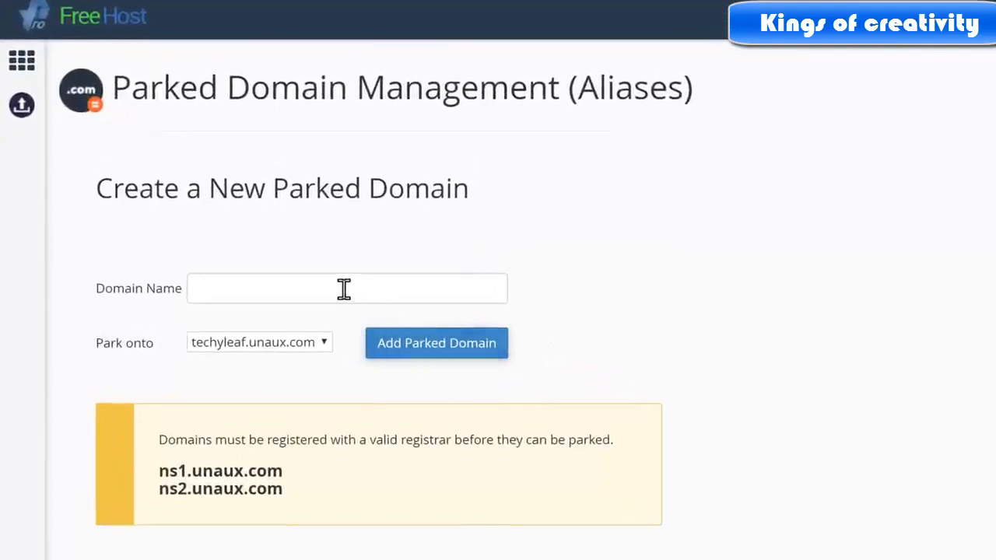
{"action": "left_click", "coordinate": [343, 289]}
{"action": "type", "text": "techyleaf.com"}
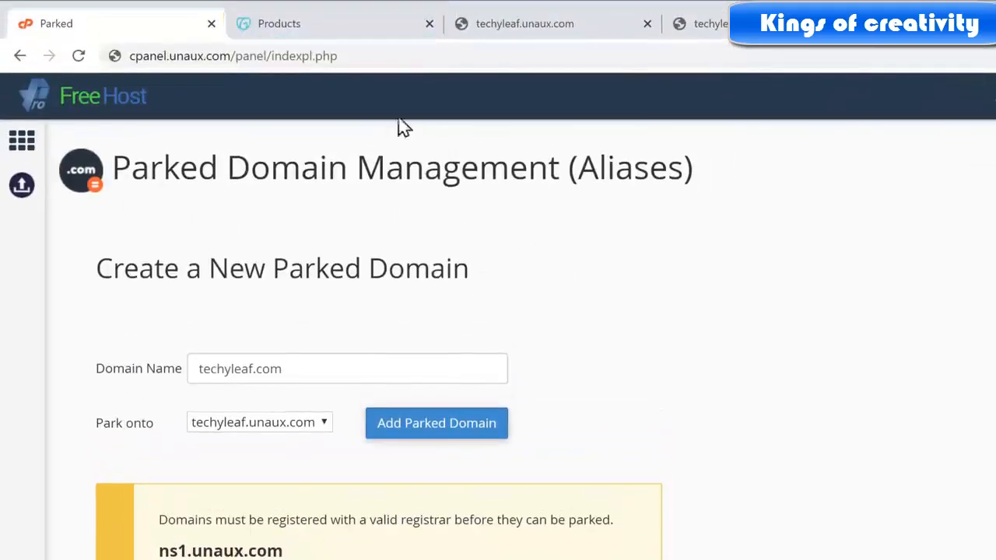
- Switch to the GoDaddy products page and open the custom nameserver entry form in techyleaf.com's DNS settings
{"action": "left_click", "coordinate": [312, 27]}
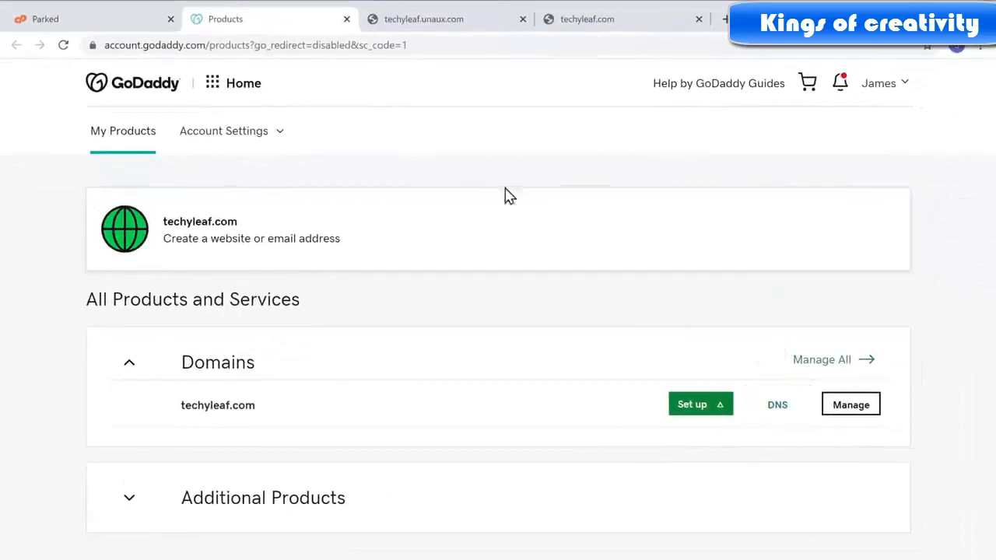
{"action": "left_click", "coordinate": [778, 412]}
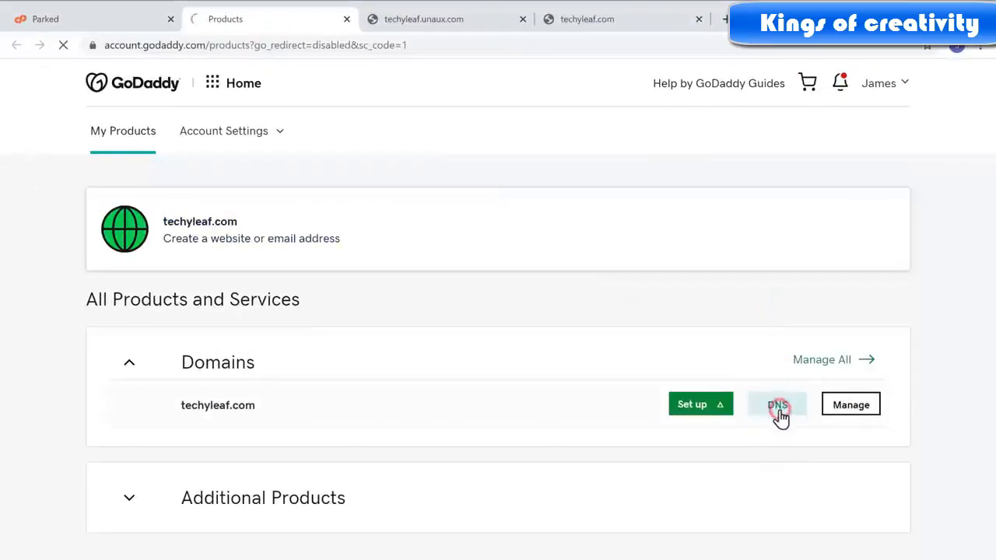
{"action": "scroll", "coordinate": [781, 420], "scroll_direction": "down", "scroll_amount": 3}
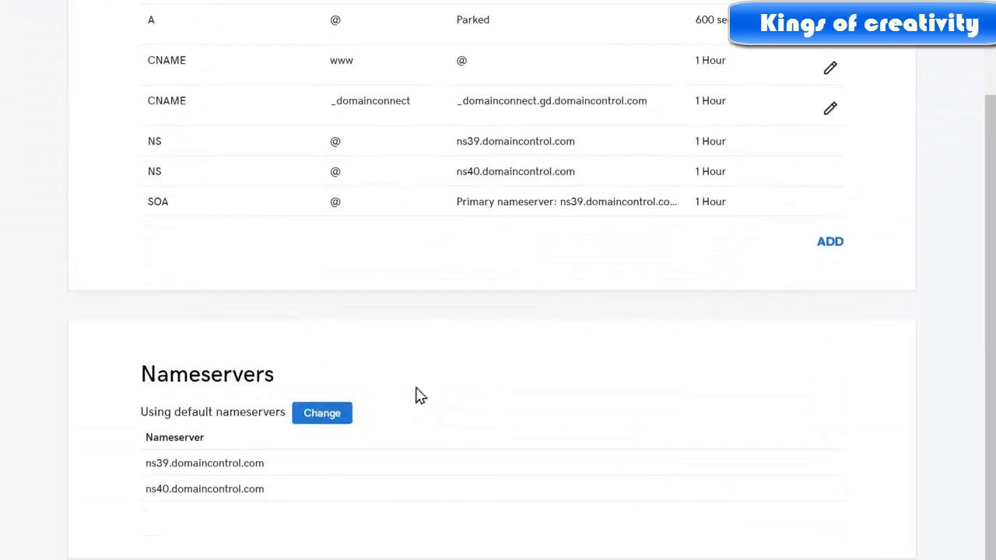
{"action": "left_click", "coordinate": [320, 416]}
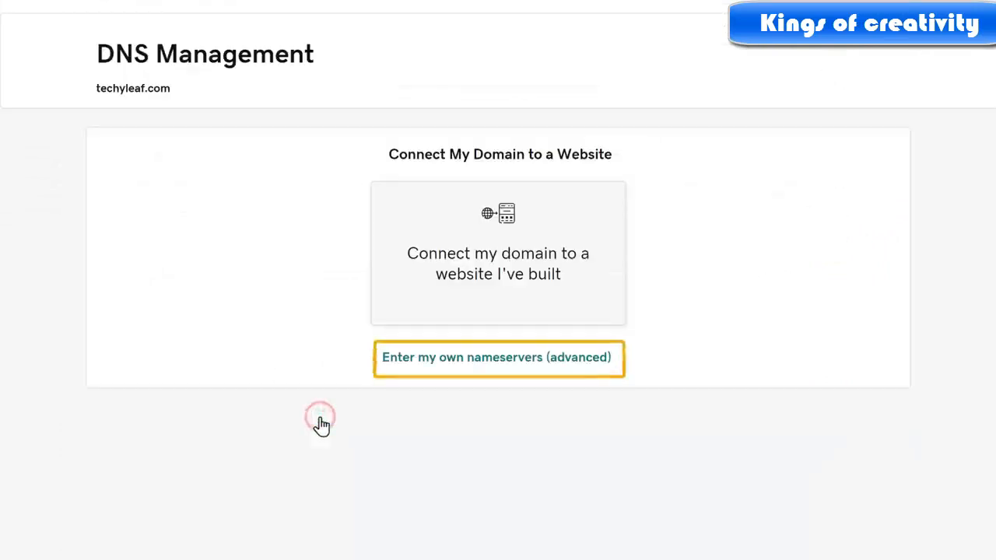
{"action": "left_click", "coordinate": [477, 364]}
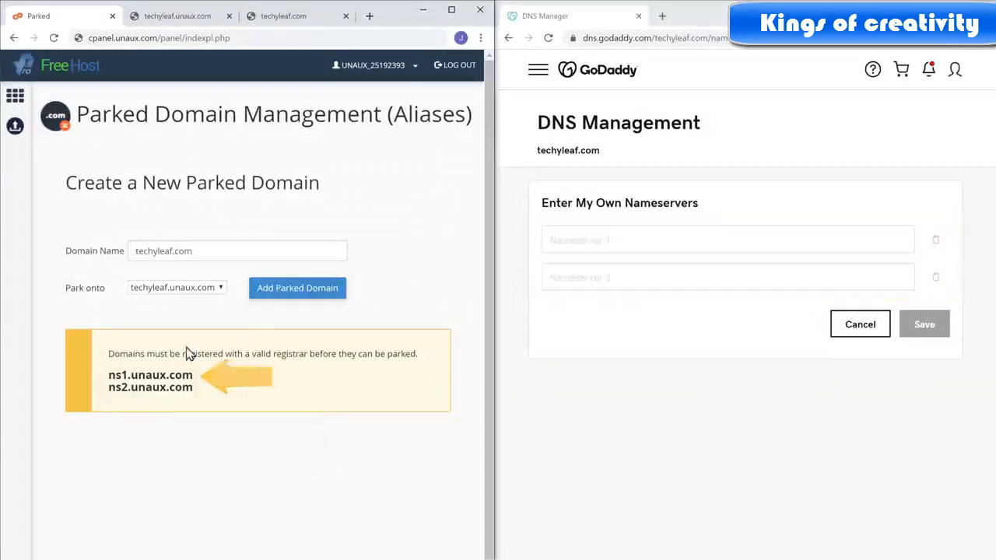
- Copy ns1.unaux.com from the hosting control panel into GoDaddy's Nameserver 1 field
{"action": "right_click", "coordinate": [191, 376]}
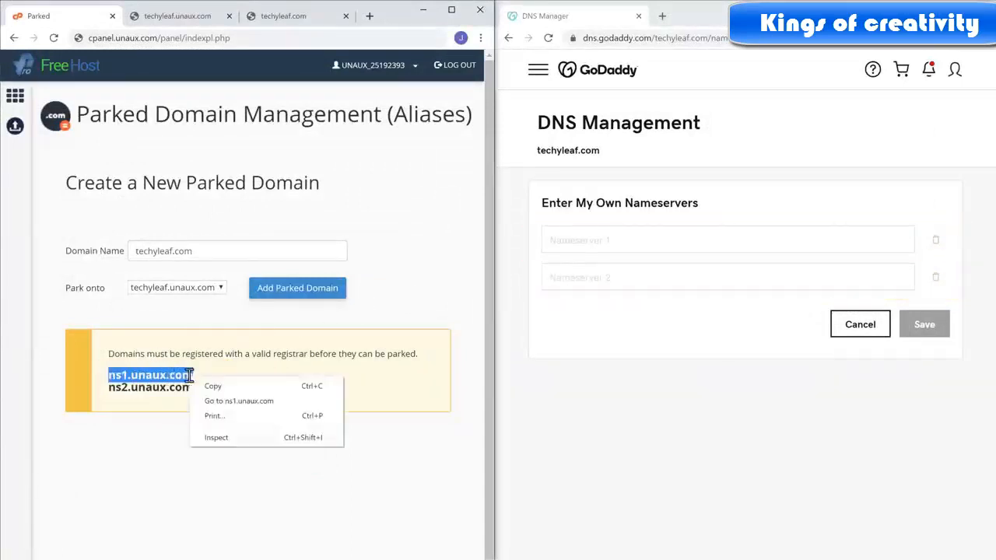
{"action": "left_click", "coordinate": [212, 387]}
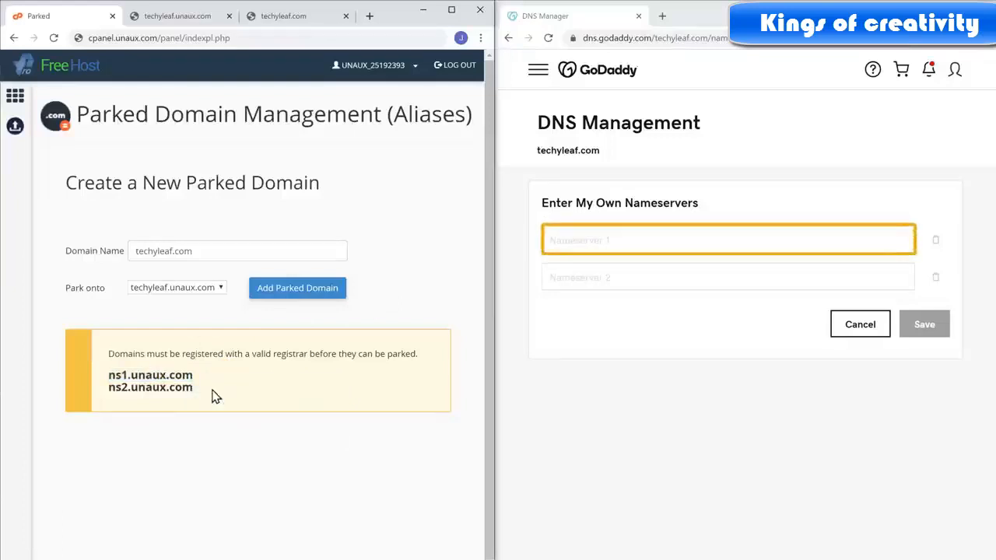
{"action": "right_click", "coordinate": [616, 240]}
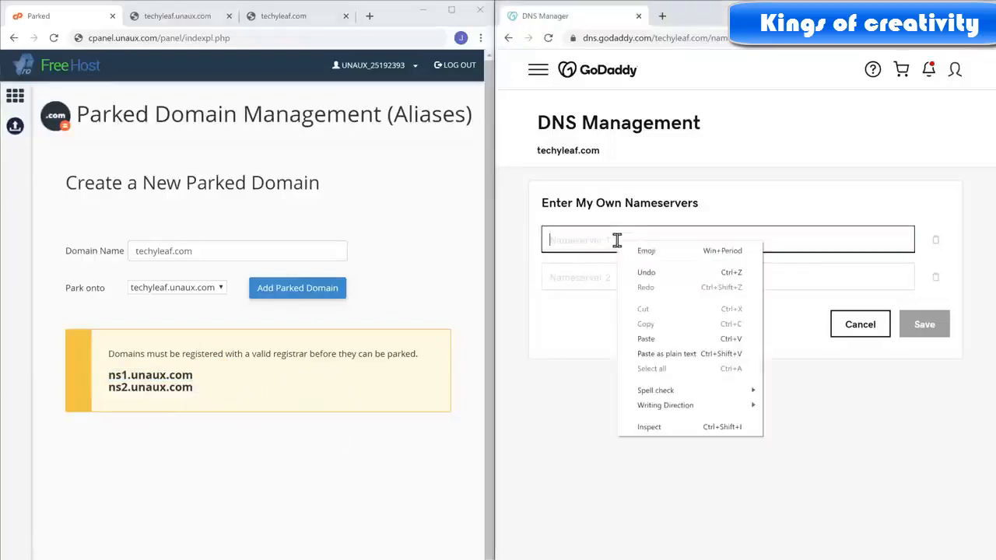
{"action": "left_click", "coordinate": [646, 339]}
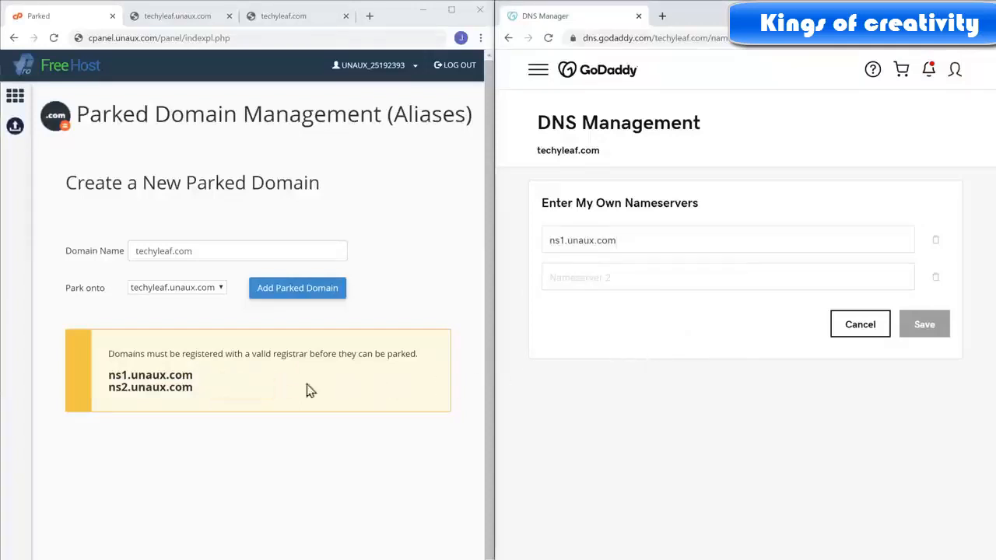
- Copy ns2.unaux.com from the hosting control panel into GoDaddy's Nameserver 2 field and save the nameservers
{"action": "left_click_drag", "start_coordinate": [109, 387], "coordinate": [186, 389]}
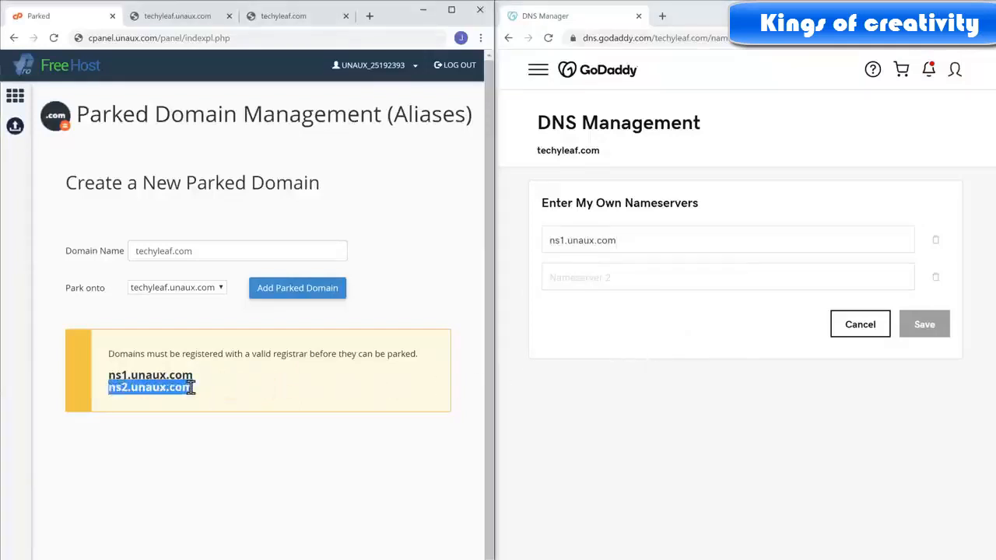
{"action": "right_click", "coordinate": [191, 389]}
{"action": "left_click", "coordinate": [211, 395]}
{"action": "left_click", "coordinate": [216, 410]}
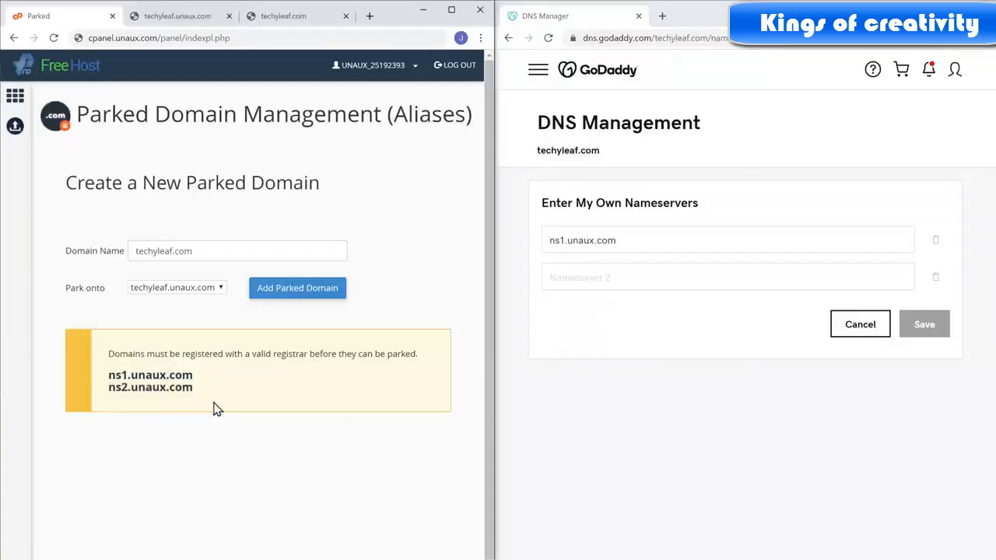
{"action": "left_click", "coordinate": [622, 277]}
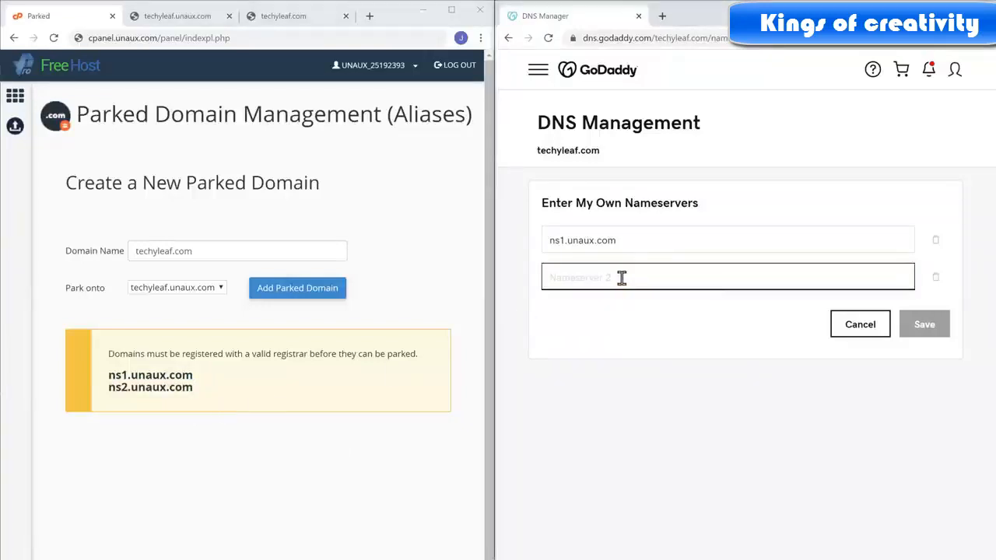
{"action": "right_click", "coordinate": [622, 278]}
{"action": "left_click", "coordinate": [650, 377]}
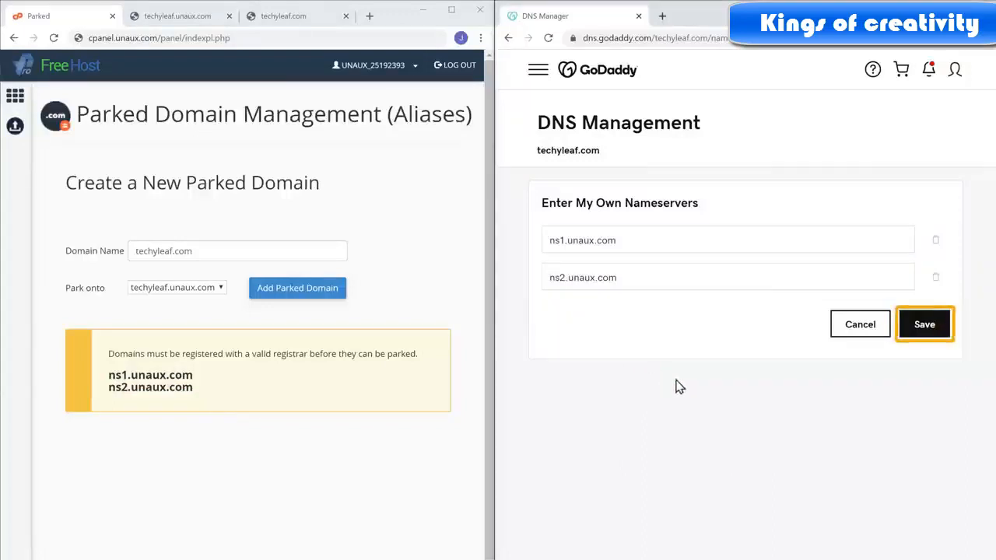
{"action": "left_click", "coordinate": [924, 334]}
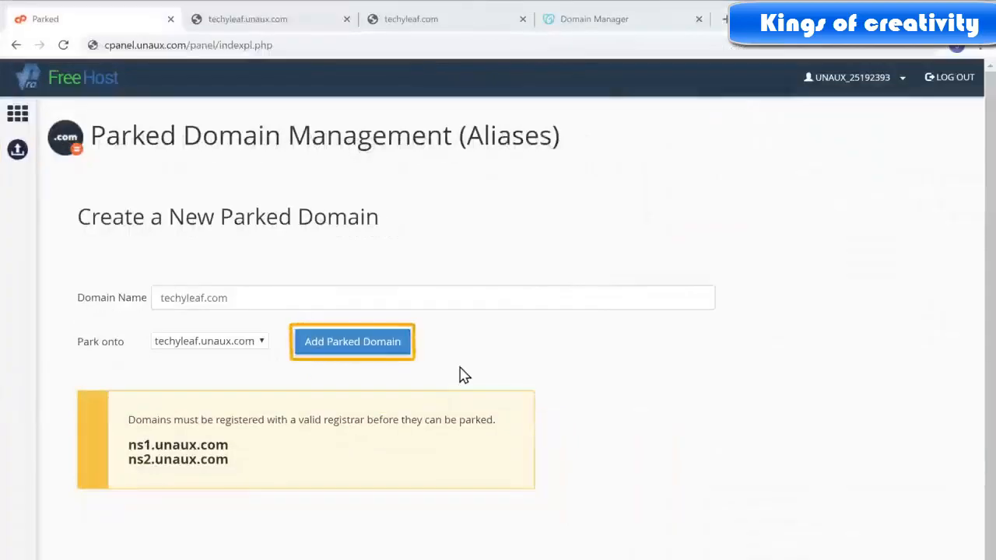
- Park techyleaf.com onto techyleaf.unaux.com in the hosting control panel and copy the domain name from the parked domains list
{"action": "left_click", "coordinate": [340, 357]}
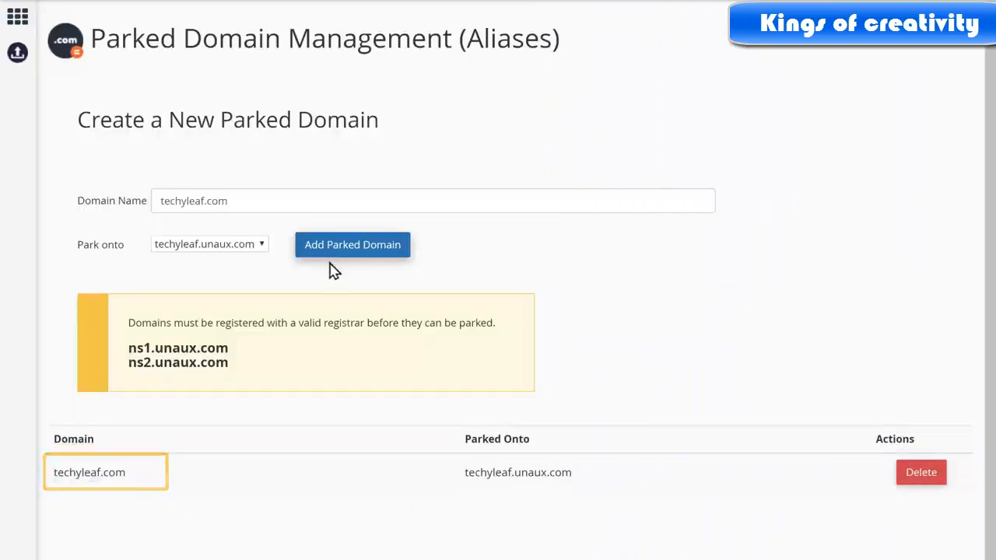
{"action": "left_click_drag", "start_coordinate": [55, 473], "coordinate": [123, 474]}
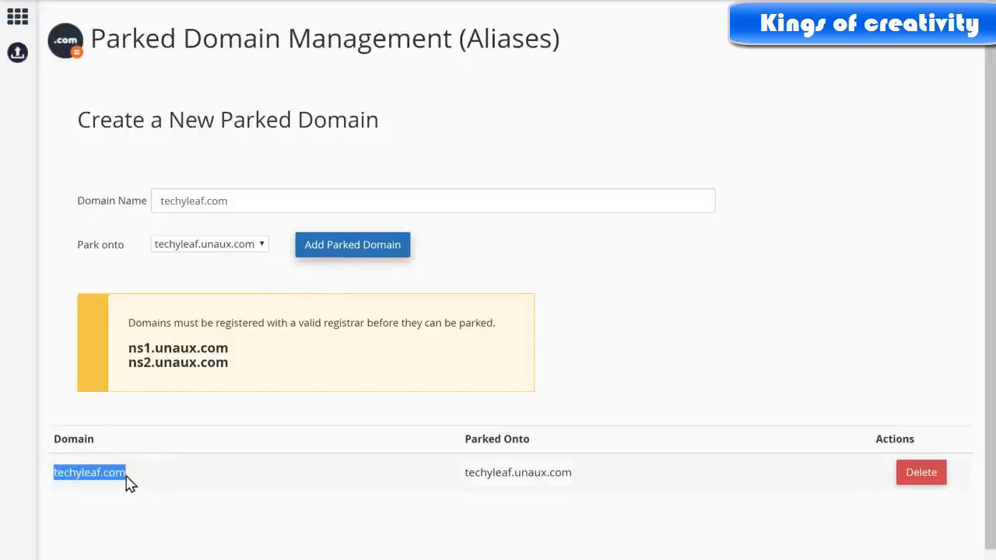
{"action": "right_click", "coordinate": [126, 478]}
{"action": "left_click", "coordinate": [154, 488]}
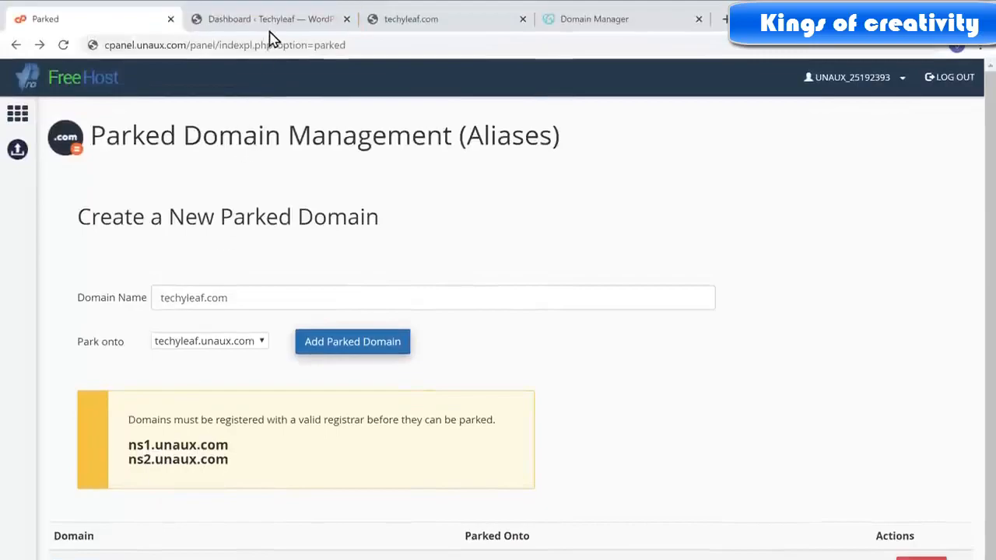
{"action": "left_click", "coordinate": [270, 31]}
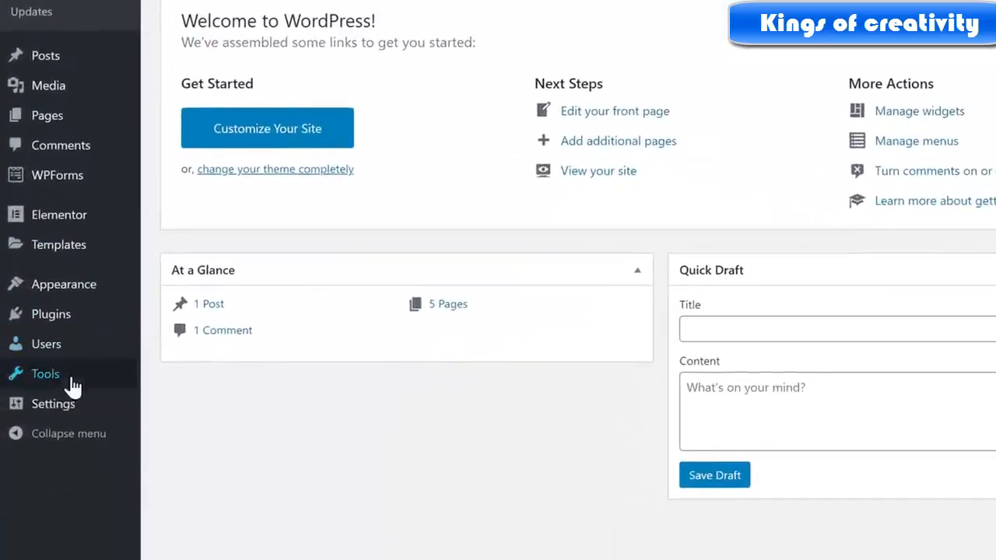
{"action": "mouse_move", "coordinate": [42, 488]}
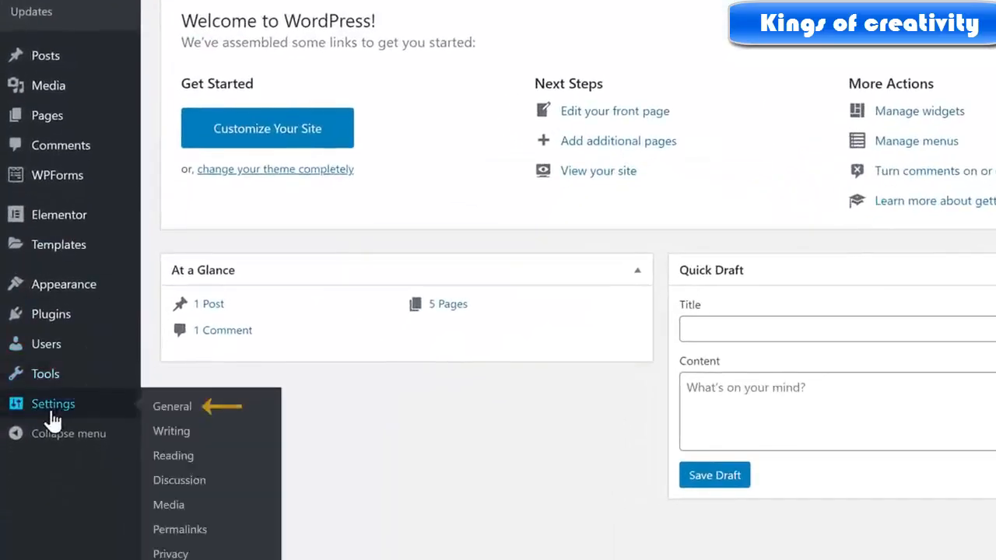
{"action": "left_click", "coordinate": [170, 421]}
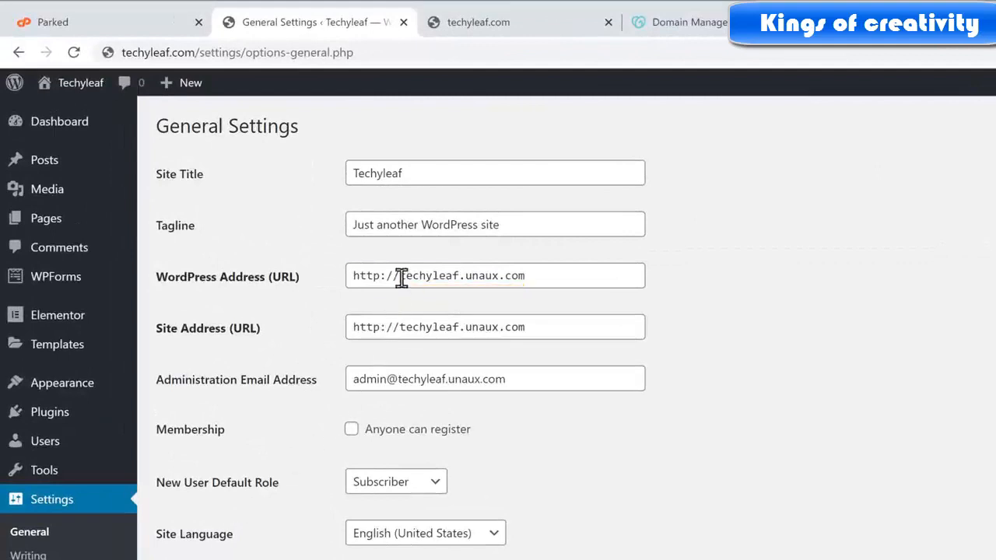
{"action": "left_click_drag", "start_coordinate": [400, 277], "coordinate": [531, 275]}
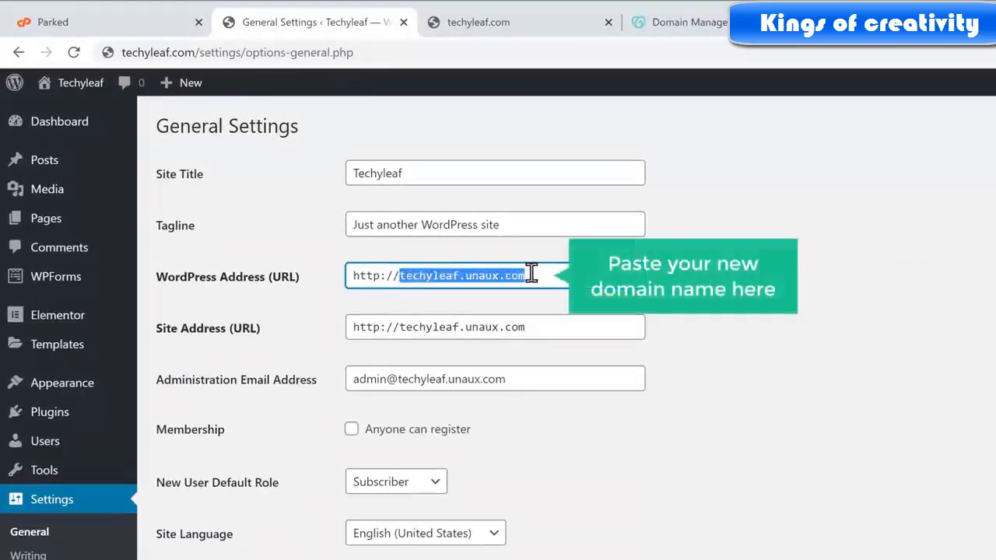
{"action": "right_click", "coordinate": [532, 275]}
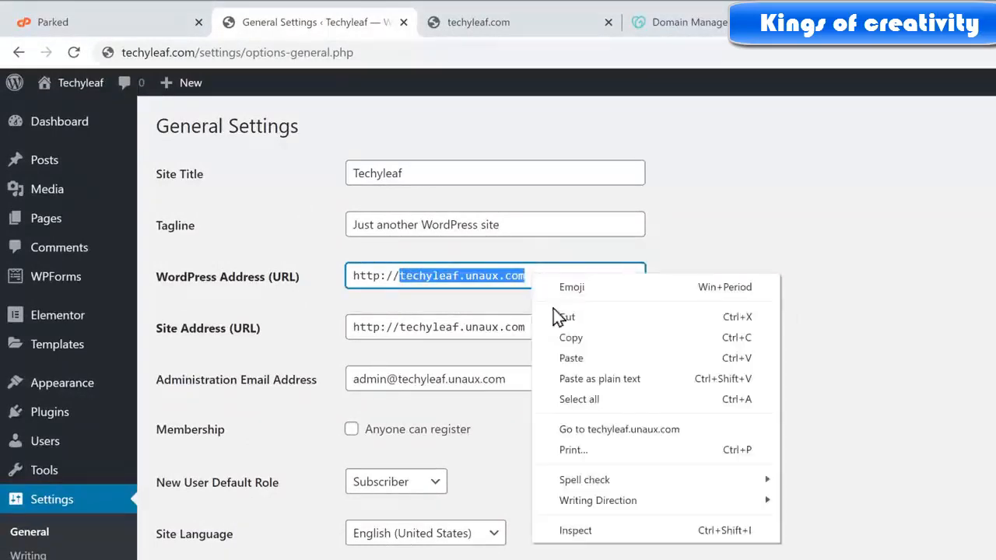
{"action": "left_click", "coordinate": [572, 359]}
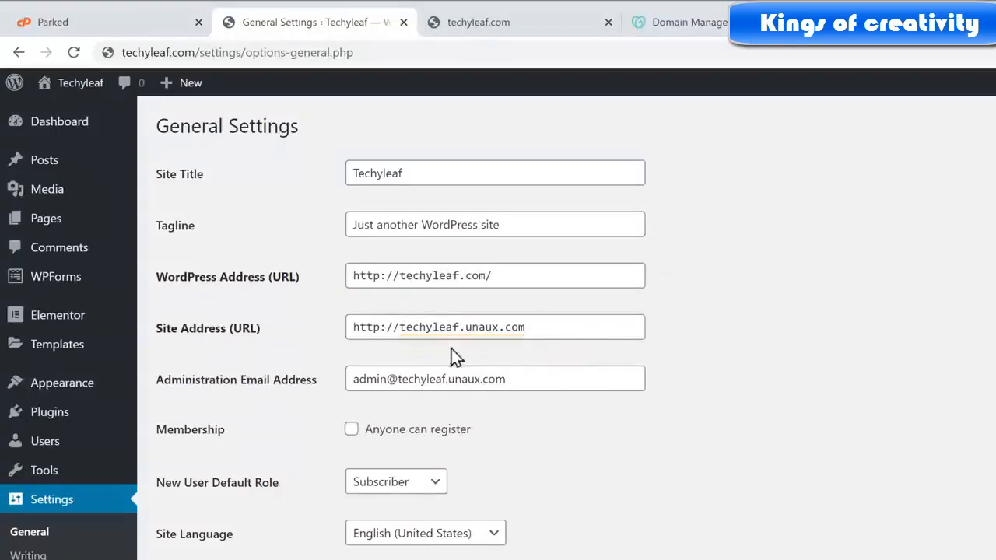
{"action": "left_click_drag", "start_coordinate": [399, 327], "coordinate": [503, 327]}
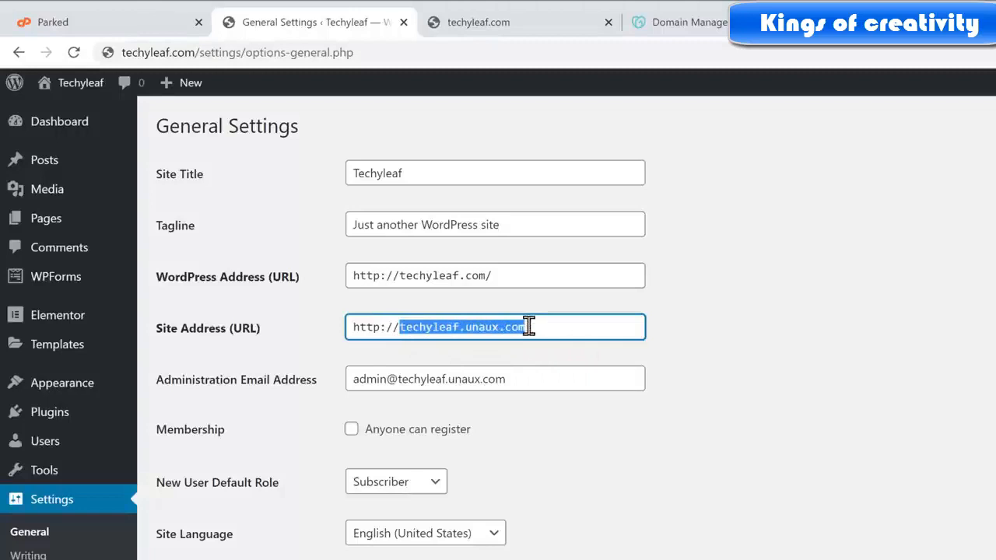
{"action": "right_click", "coordinate": [528, 327]}
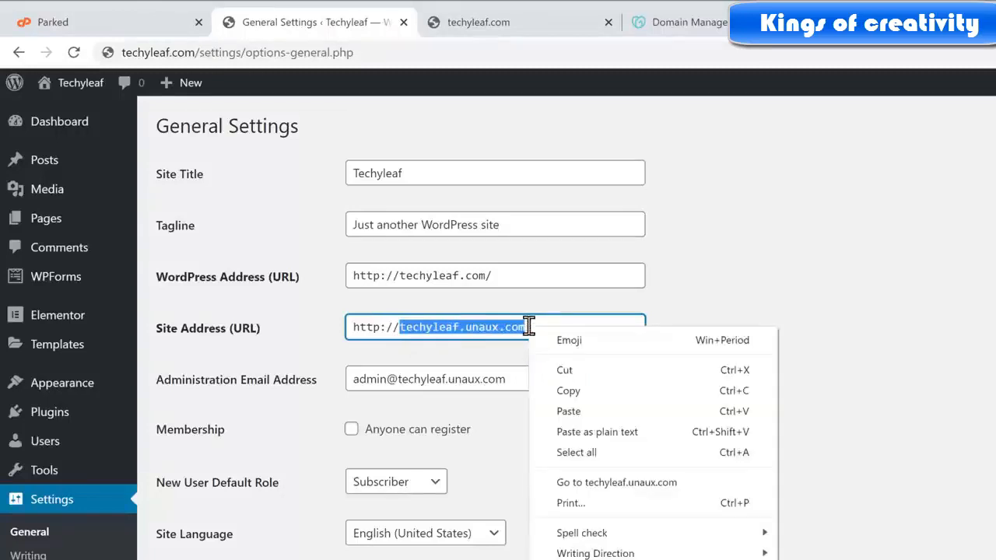
{"action": "left_click", "coordinate": [569, 417]}
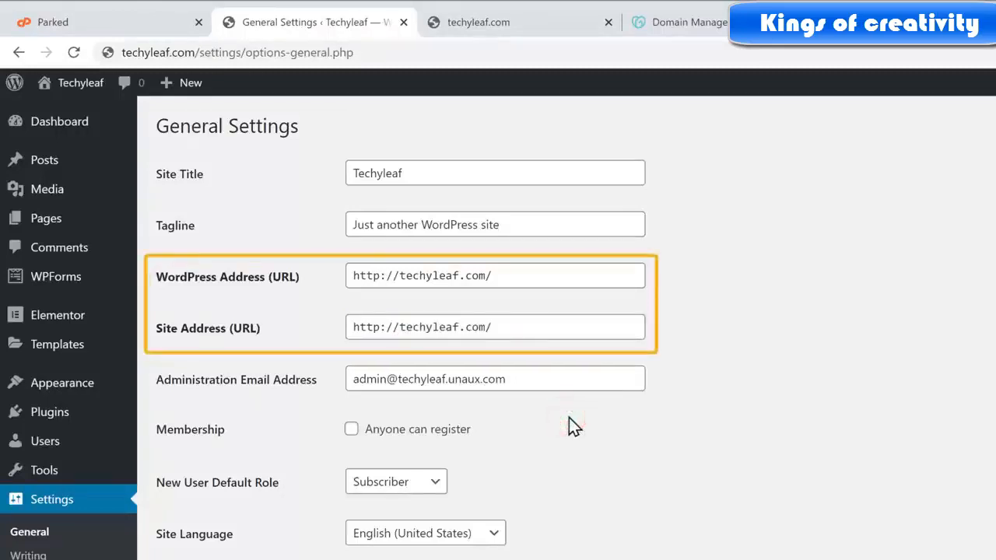
{"action": "scroll", "coordinate": [569, 417], "scroll_direction": "down", "scroll_amount": 3}
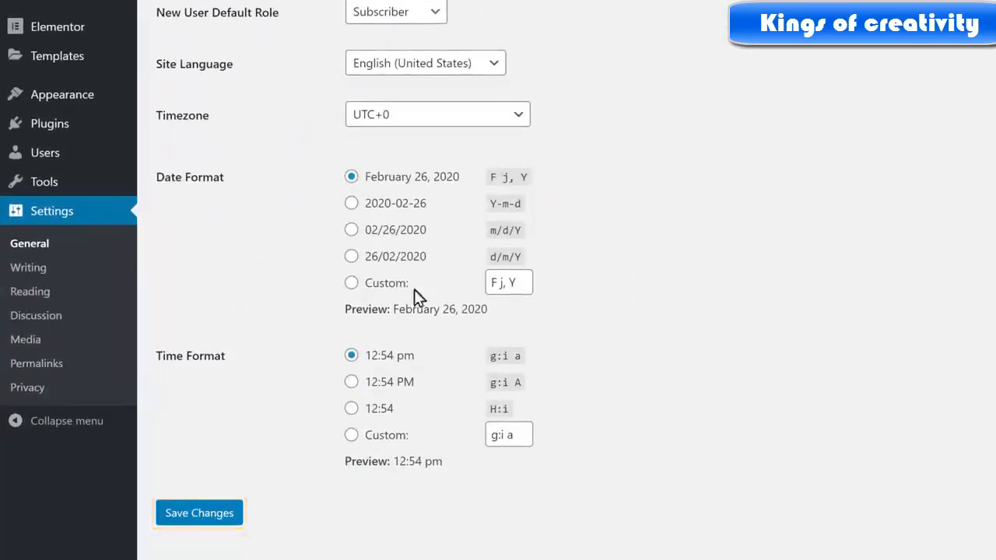
{"action": "left_click", "coordinate": [191, 518]}
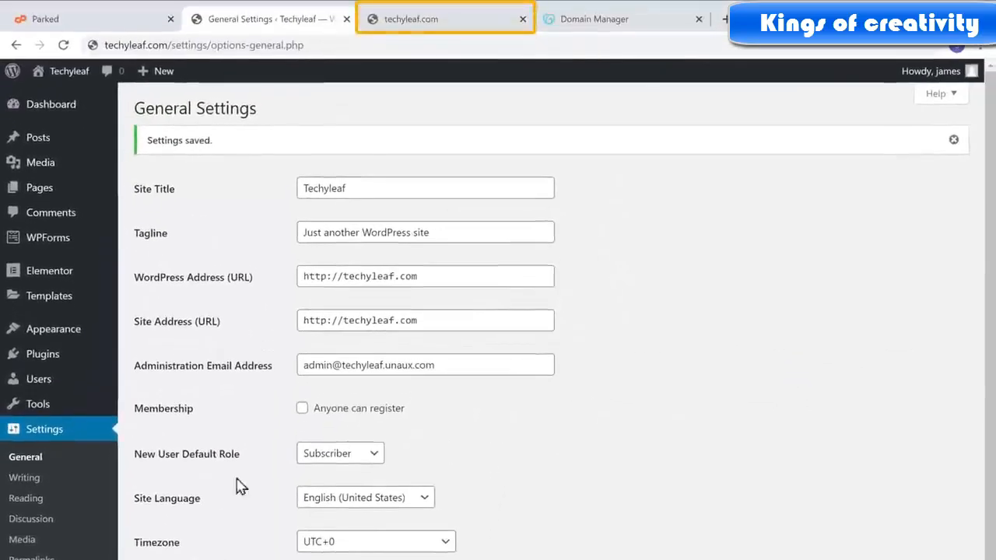
- Reload techyleaf.com in its own browser tab and look through the homepage down to the footer and back up
{"action": "left_click", "coordinate": [398, 28]}
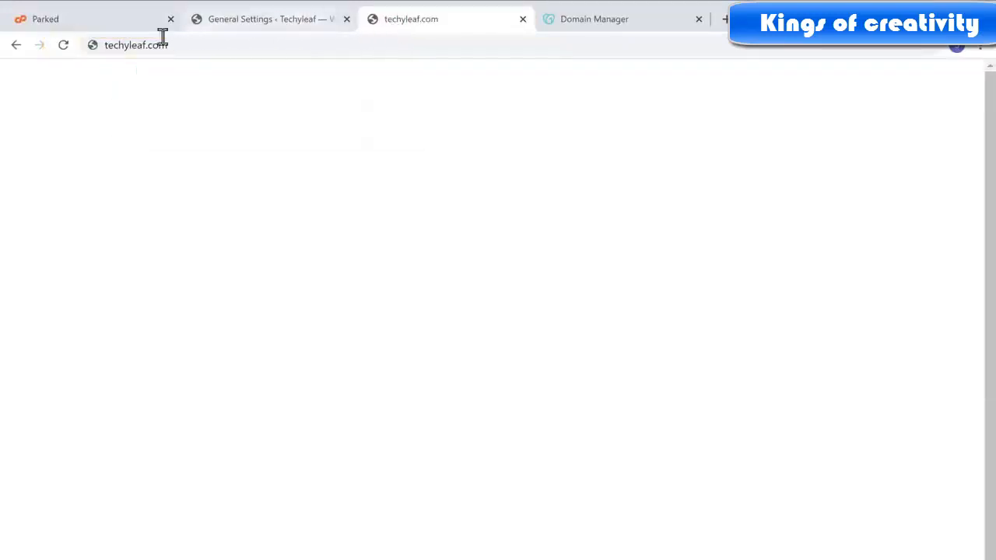
{"action": "left_click", "coordinate": [63, 50]}
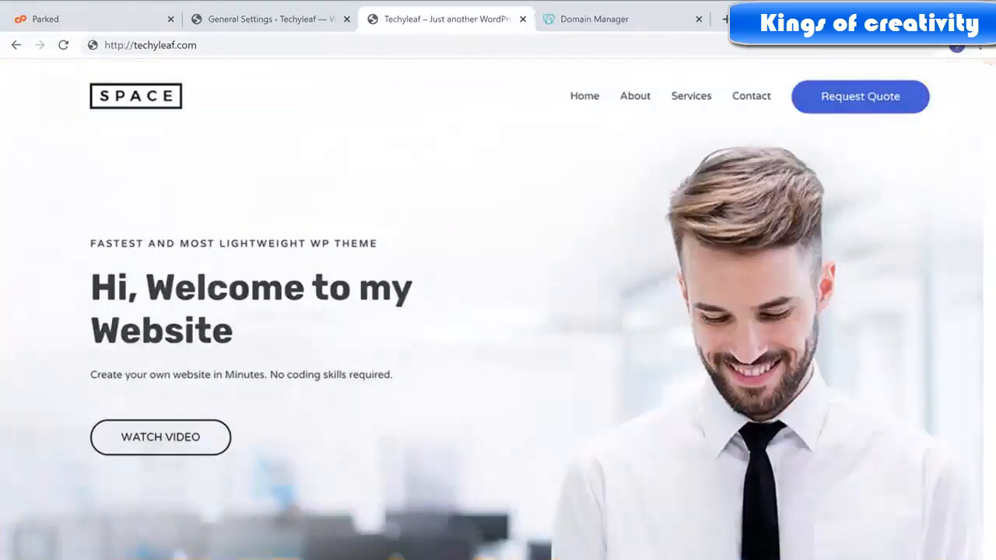
{"action": "scroll", "coordinate": [66, 113], "scroll_direction": "down", "scroll_amount": 6}
{"action": "scroll", "coordinate": [498, 312], "scroll_direction": "down", "scroll_amount": 20}
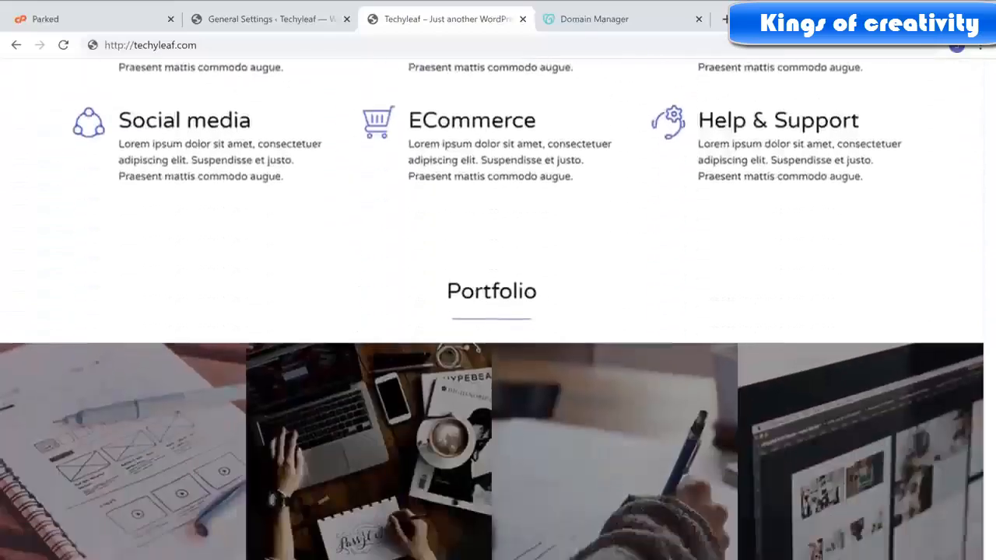
{"action": "scroll", "coordinate": [498, 311], "scroll_direction": "down", "scroll_amount": 5}
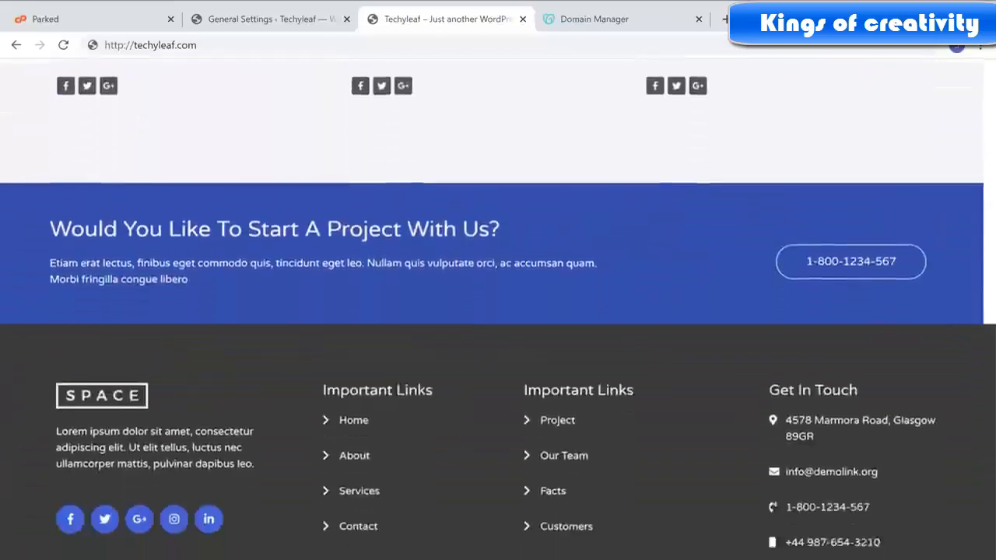
{"action": "scroll", "coordinate": [498, 311], "scroll_direction": "up", "scroll_amount": 8}
{"action": "scroll", "coordinate": [498, 311], "scroll_direction": "up", "scroll_amount": 15}
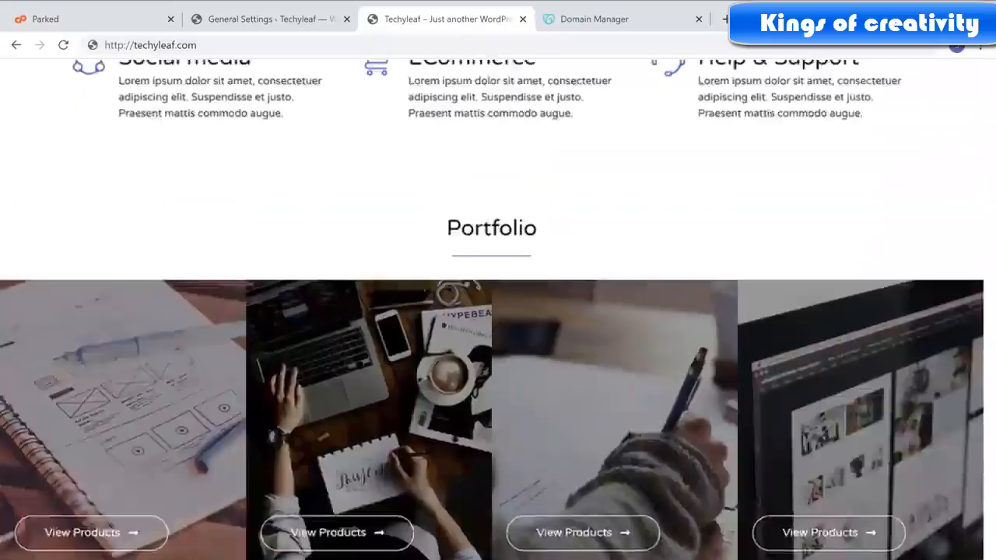